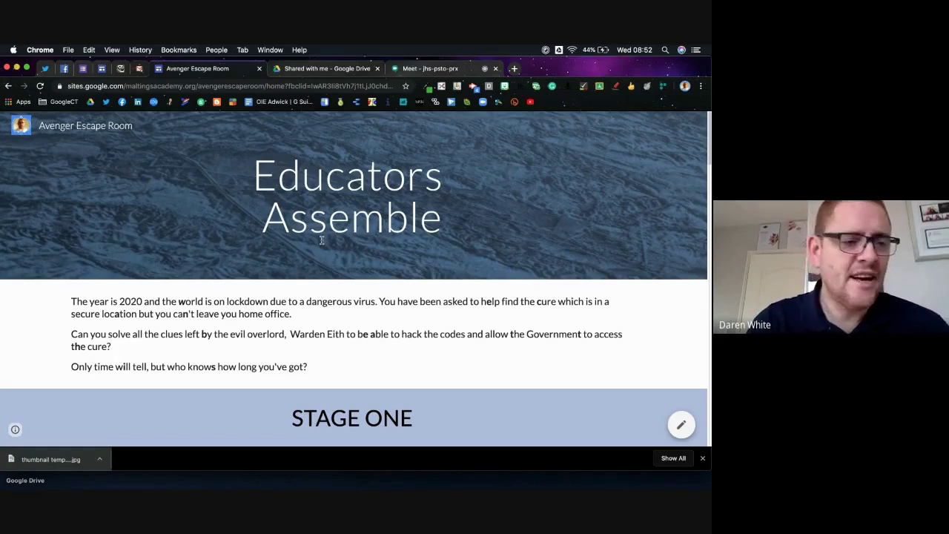
# - Look over the escape room site's introduction, the Stage One phone chat and the embedded Avengers Escape Room form
pyautogui.scroll(-1, 322, 240)
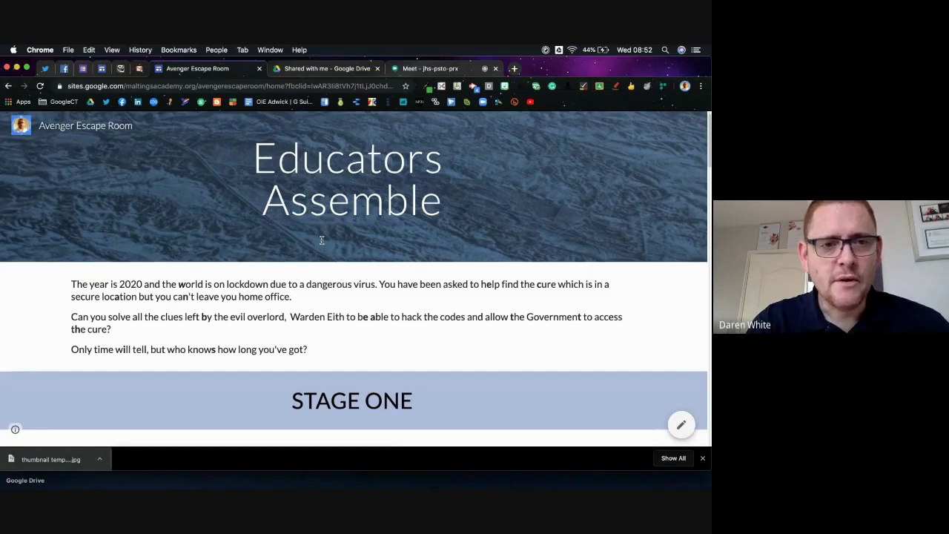
pyautogui.scroll(1, 356, 245)
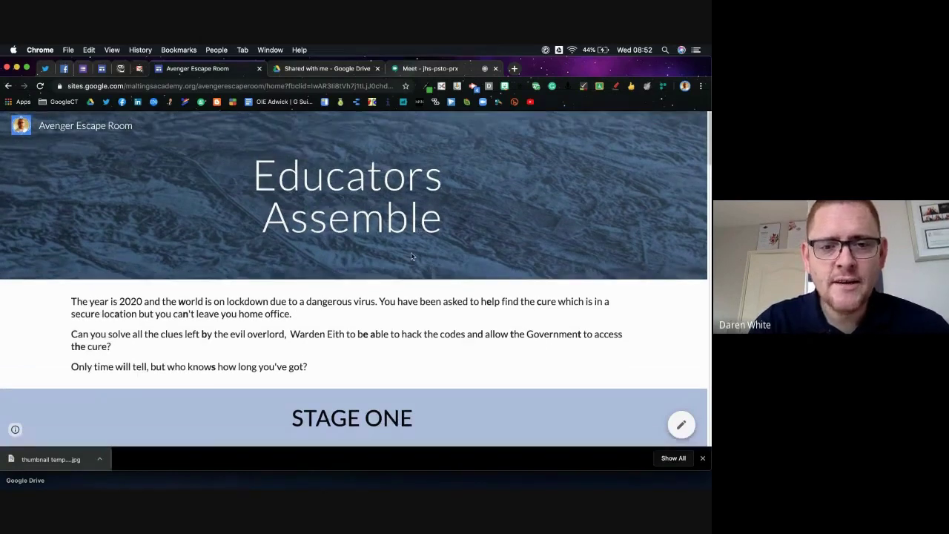
pyautogui.scroll(-4, 411, 252)
pyautogui.scroll(-5, 411, 252)
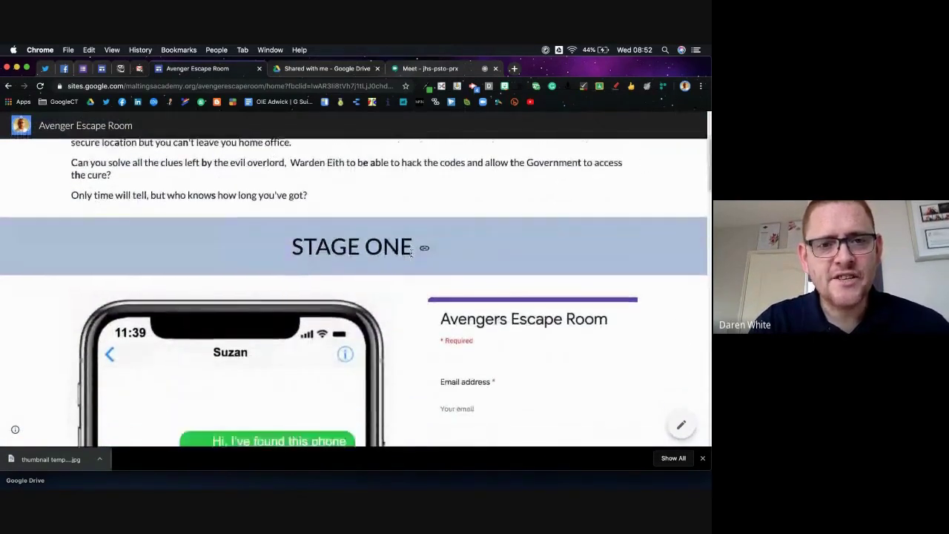
pyautogui.scroll(3, 411, 252)
pyautogui.scroll(-11, 328, 245)
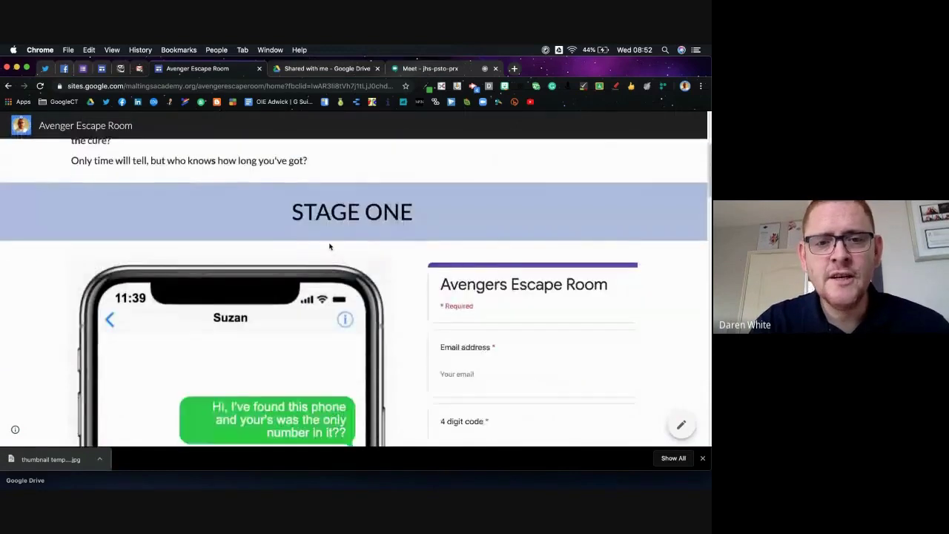
pyautogui.scroll(-20, 330, 246)
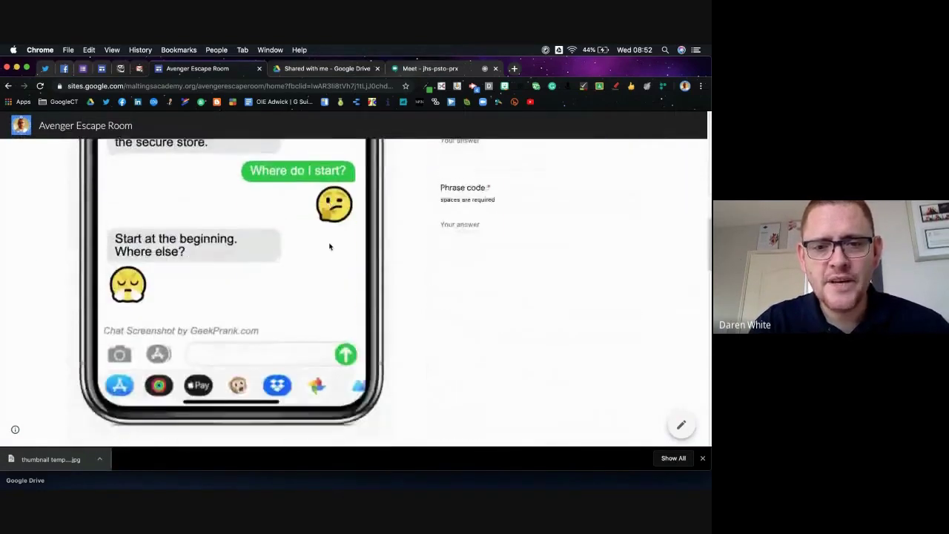
pyautogui.scroll(-4, 330, 246)
pyautogui.scroll(20, 330, 246)
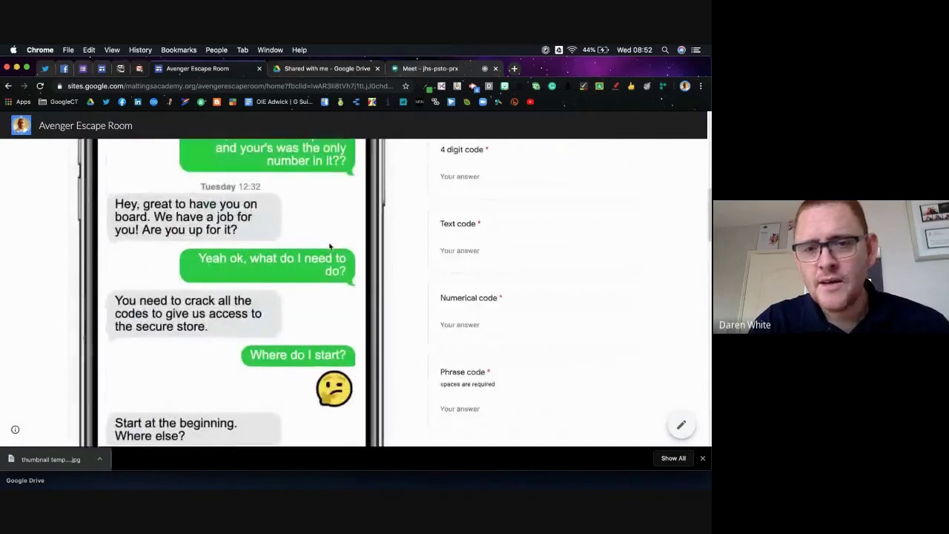
pyautogui.scroll(5, 330, 247)
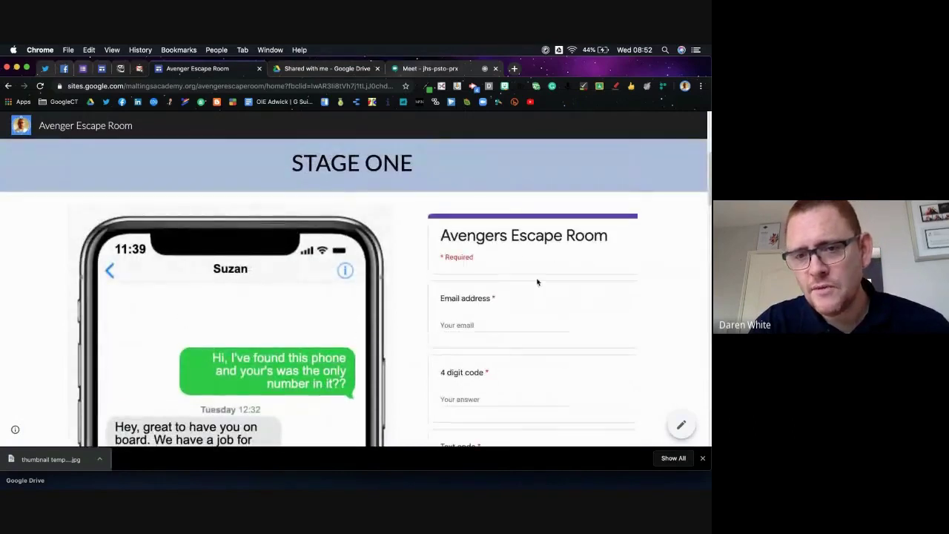
pyautogui.scroll(-2, 508, 273)
pyautogui.scroll(2, 509, 273)
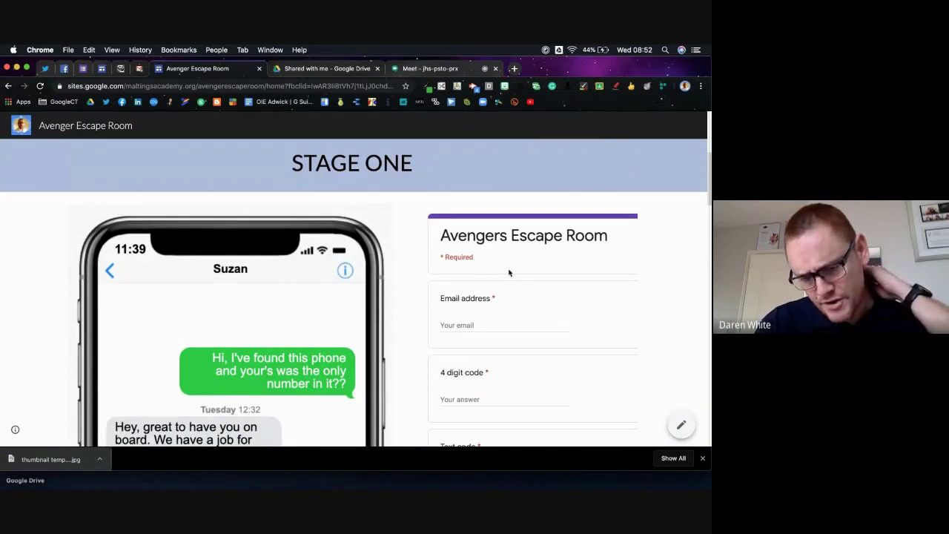
pyautogui.scroll(-2, 509, 273)
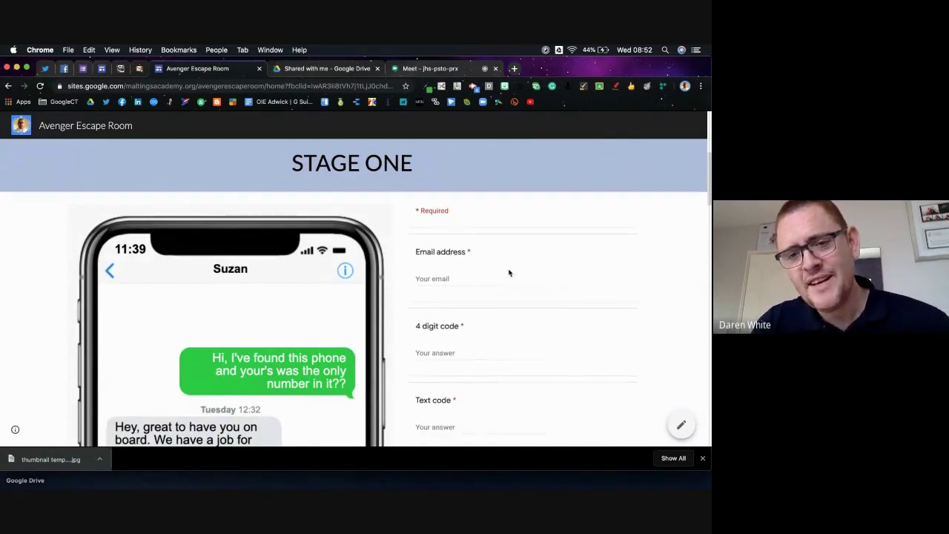
pyautogui.scroll(3, 509, 273)
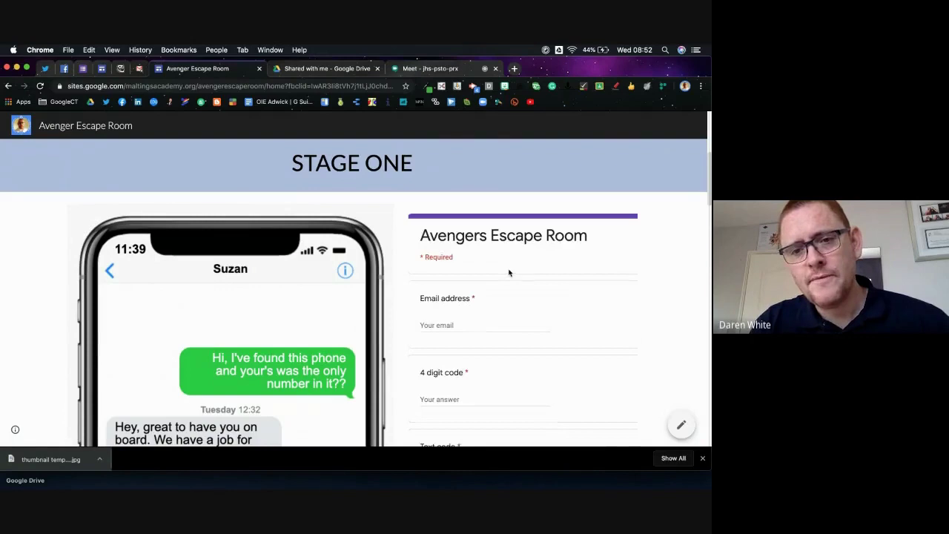
# - Examine the Stage 2 test tube, object, periodic table and video clues, plus the Final Stage word search and lock hints
pyautogui.scroll(-6, 307, 303)
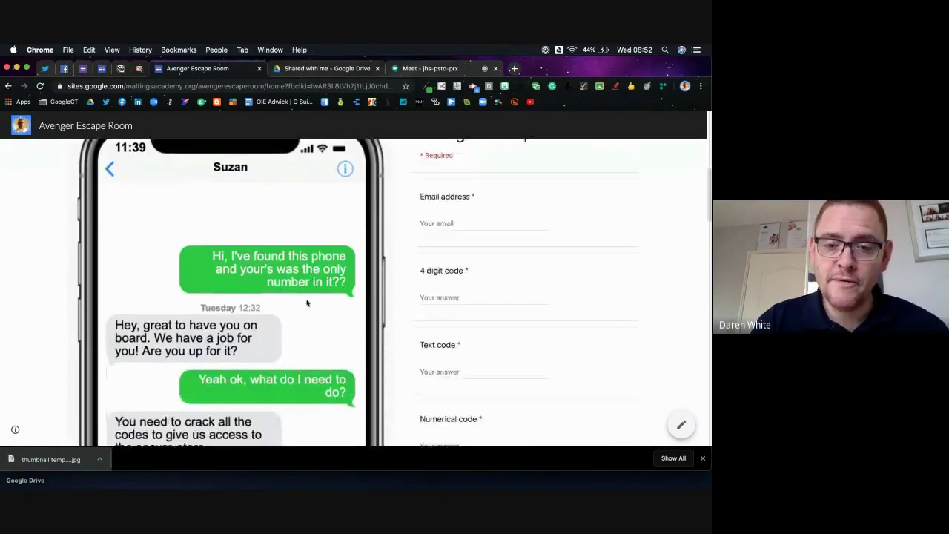
pyautogui.scroll(-9, 307, 303)
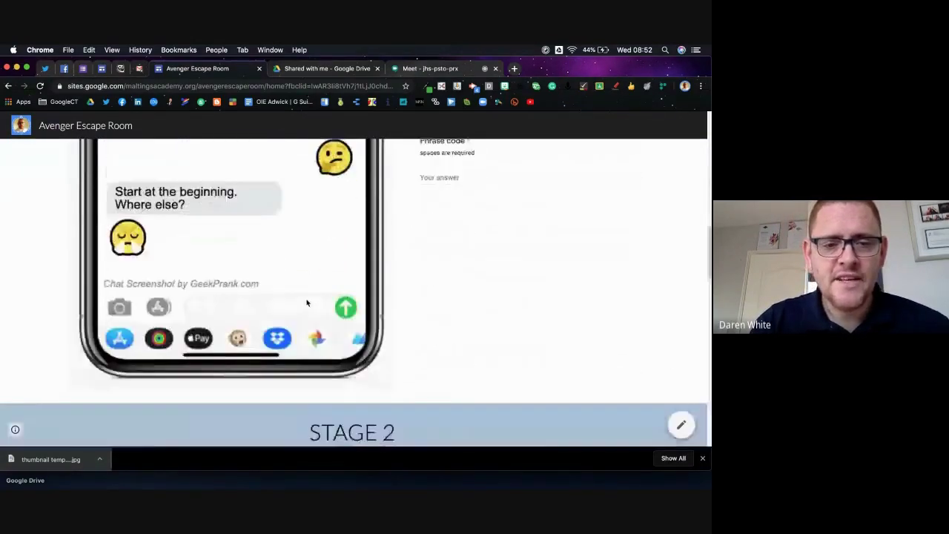
pyautogui.scroll(-4, 307, 303)
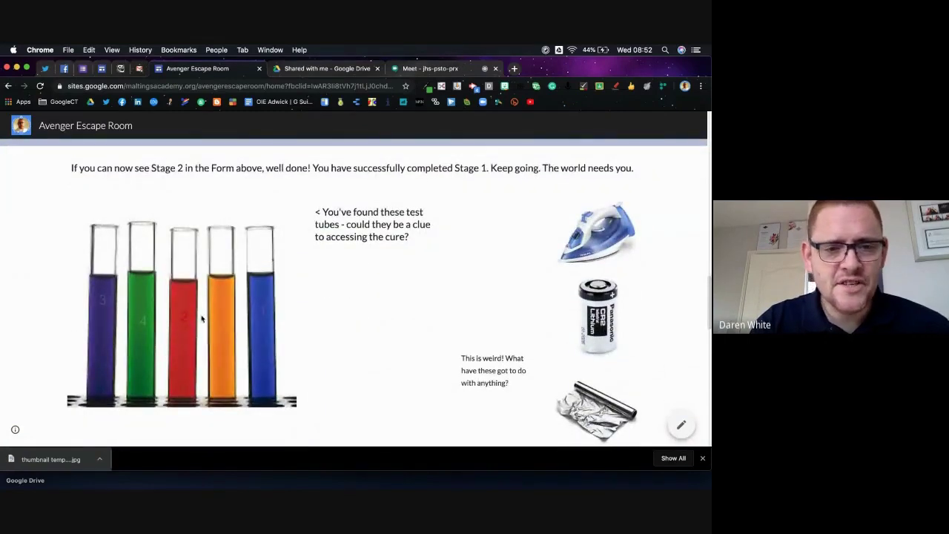
pyautogui.scroll(-5, 433, 350)
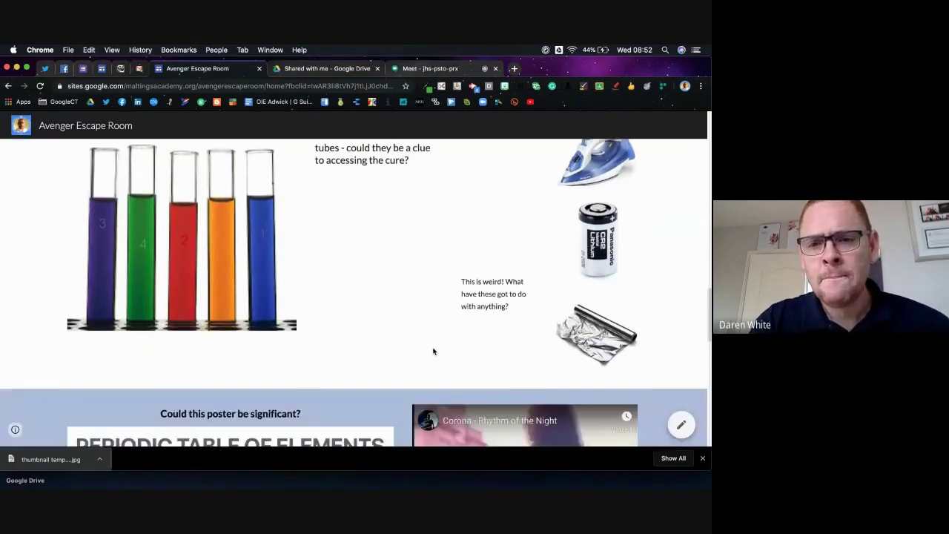
pyautogui.scroll(-4, 434, 351)
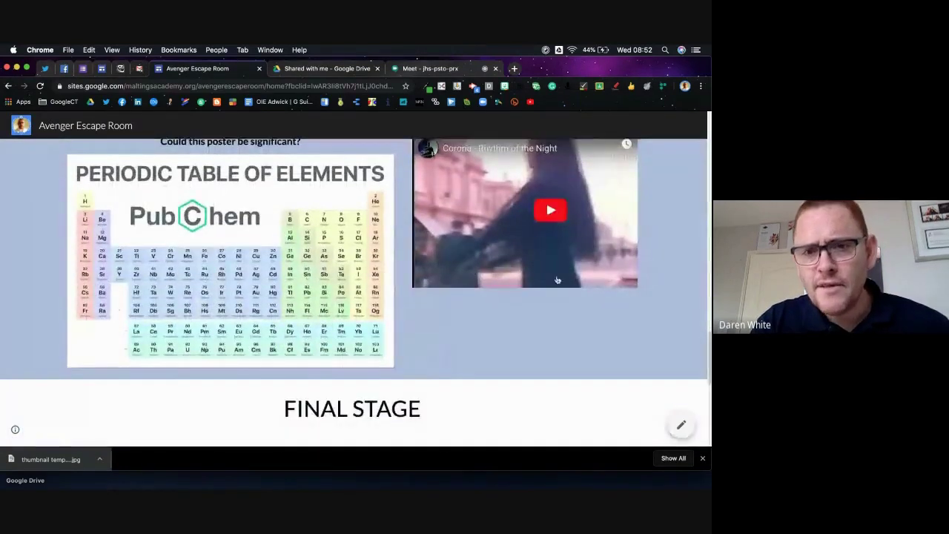
pyautogui.scroll(2, 523, 295)
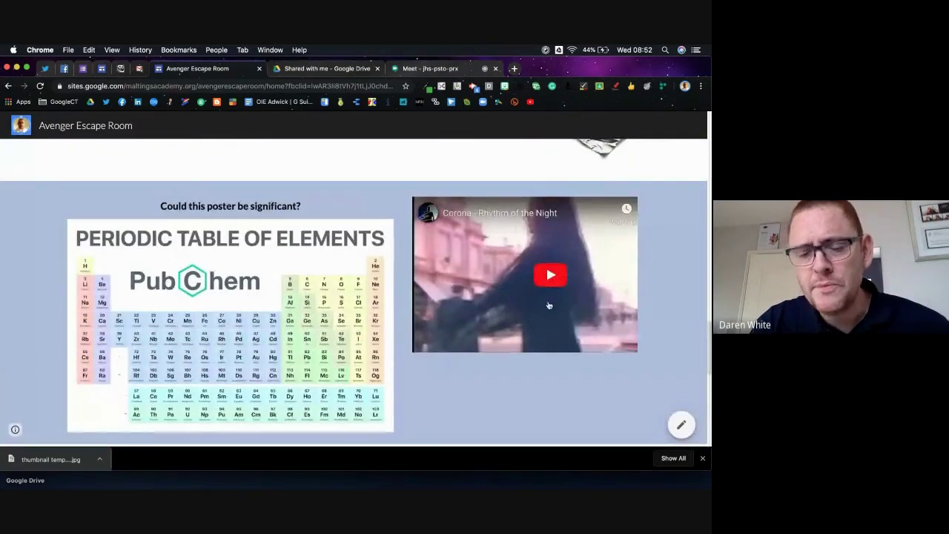
pyautogui.scroll(-1, 549, 304)
pyautogui.scroll(-8, 549, 306)
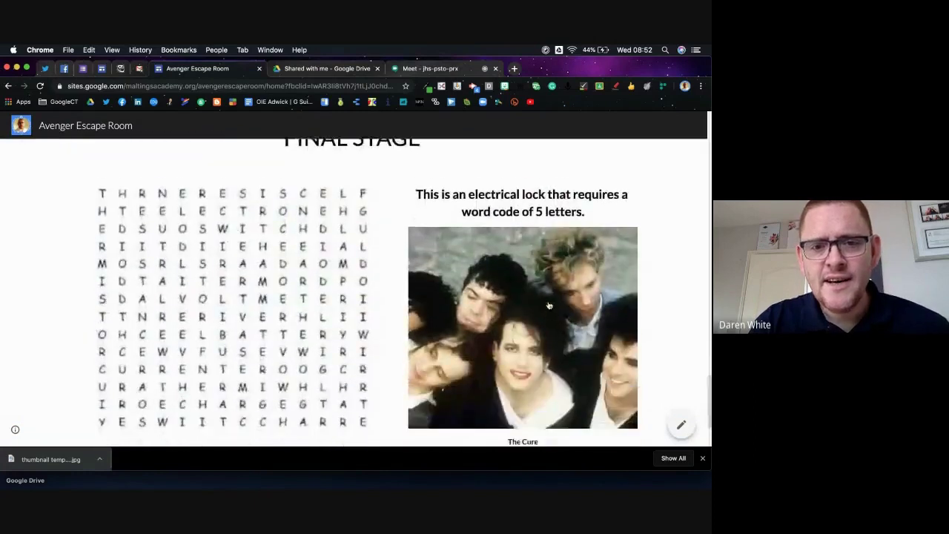
pyautogui.scroll(-1, 319, 341)
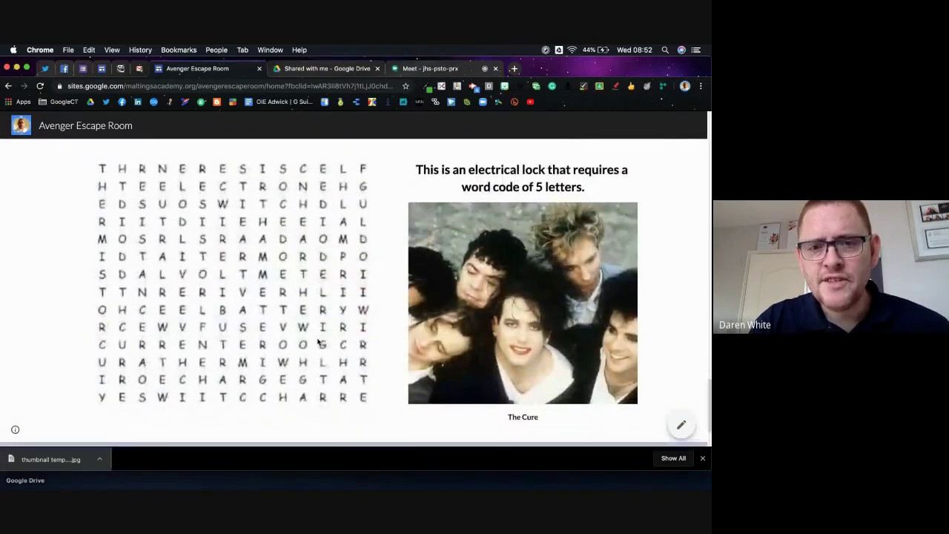
pyautogui.scroll(-3, 385, 357)
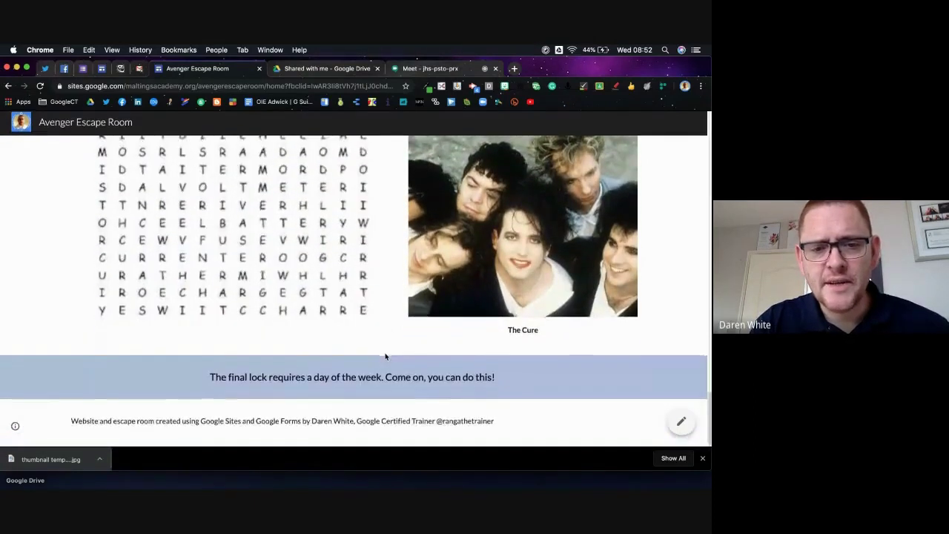
# - Review the Stage One form's questions, from the email address and 4 digit code to the phrase code
pyautogui.scroll(15, 385, 357)
pyautogui.scroll(8, 385, 357)
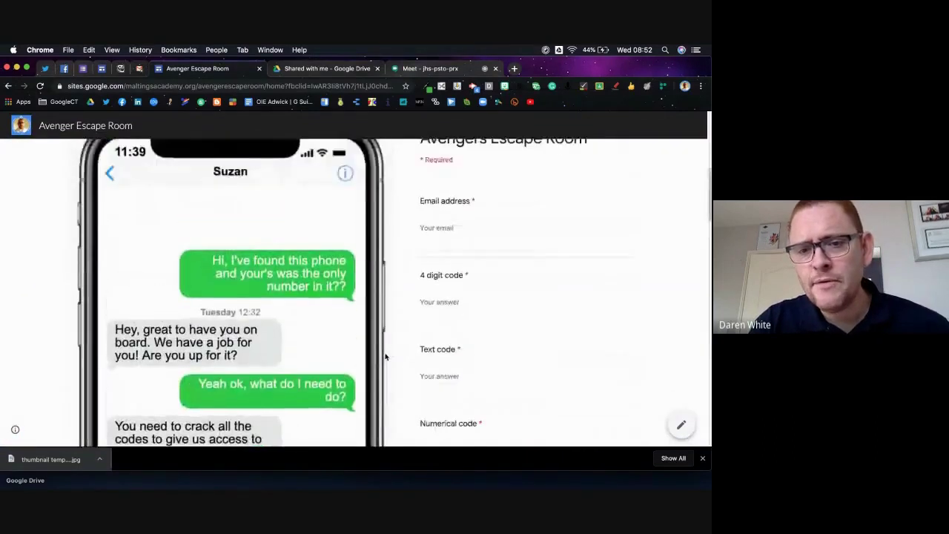
pyautogui.scroll(-1, 488, 367)
pyautogui.scroll(2, 488, 366)
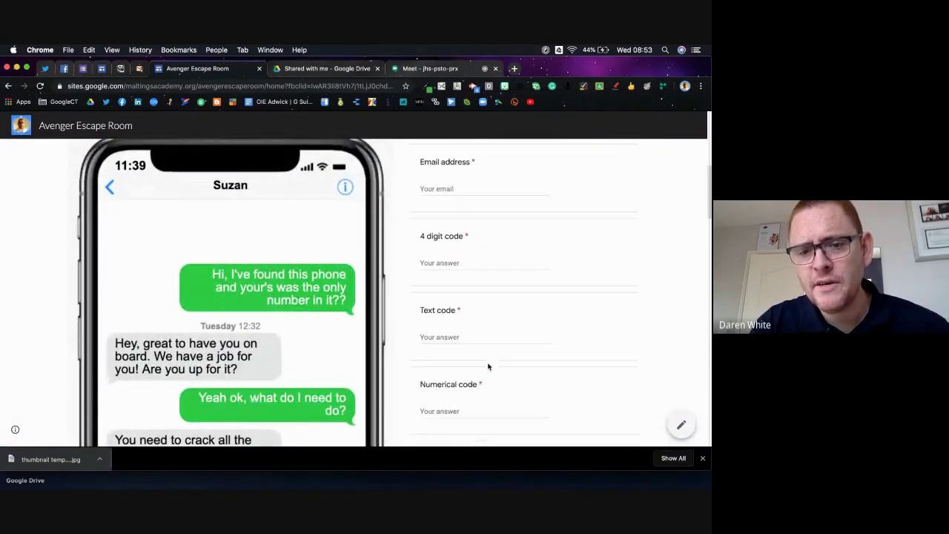
pyautogui.scroll(-3, 383, 359)
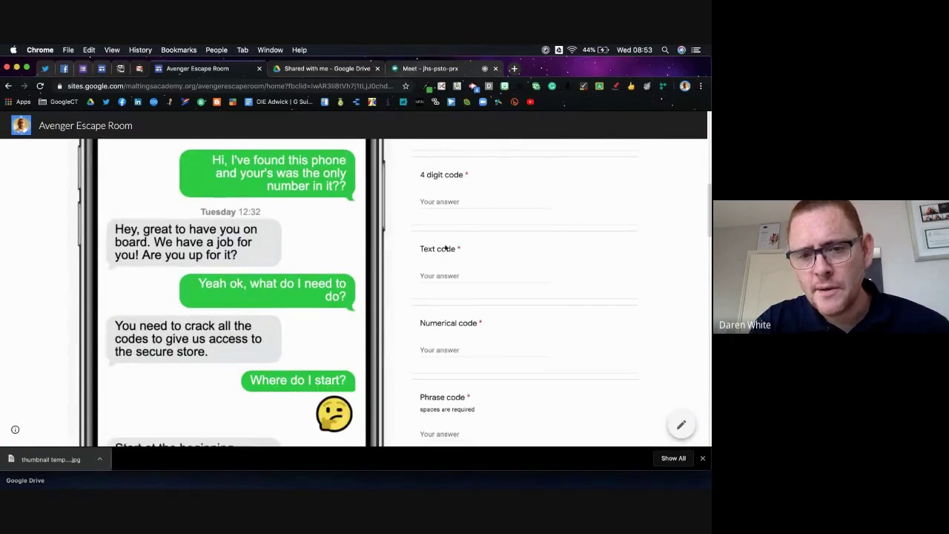
pyautogui.scroll(-2, 455, 370)
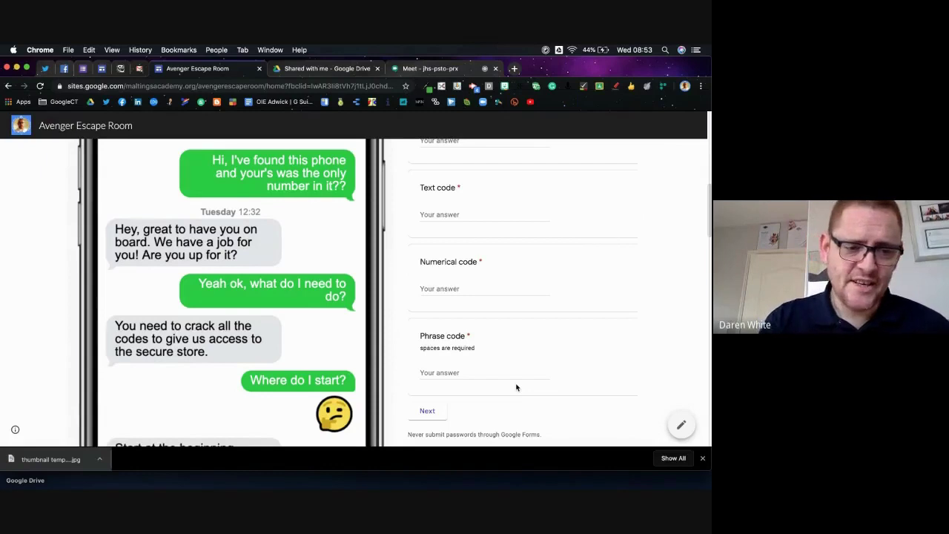
# - Close the browser's downloads bar and return to the Educators Assemble heading
pyautogui.click(703, 458)
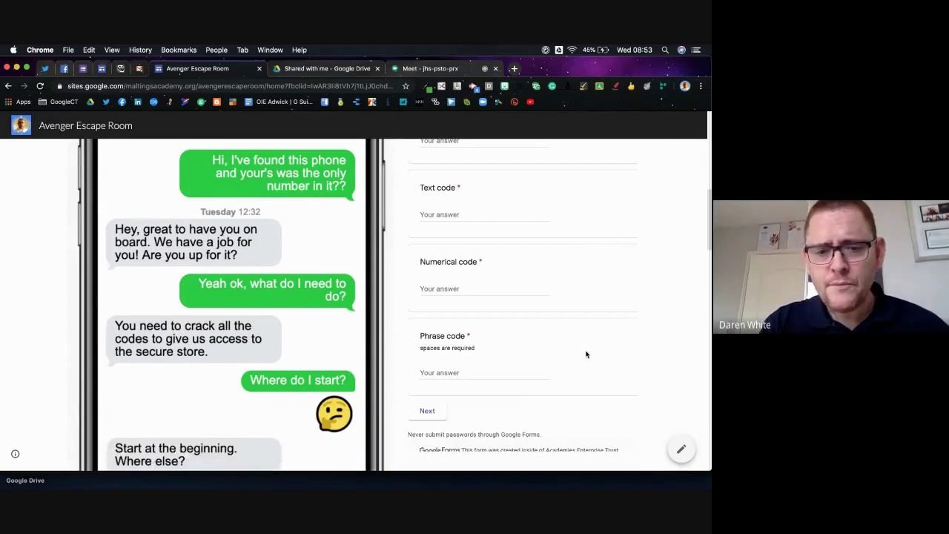
pyautogui.scroll(1, 586, 354)
pyautogui.scroll(2, 586, 354)
pyautogui.scroll(10, 586, 354)
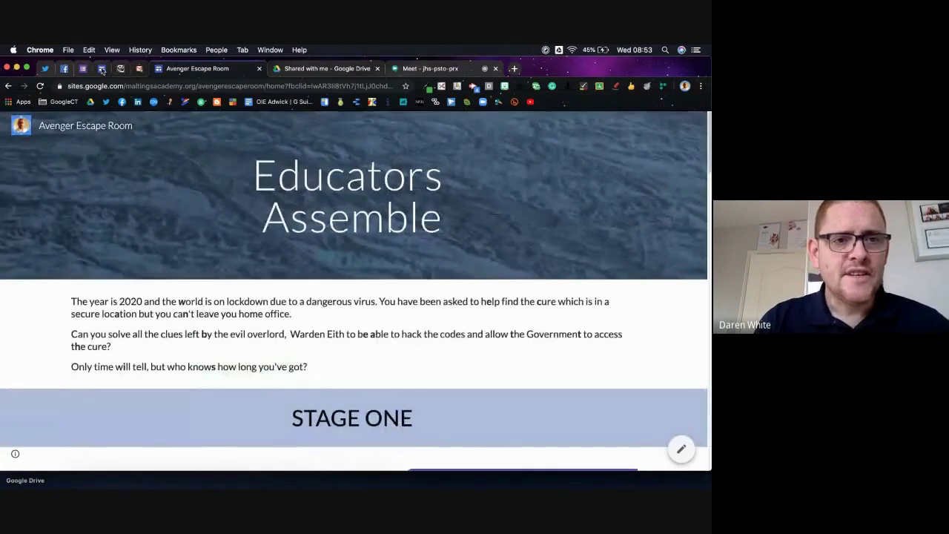
# - Switch to the Google Sites editor for Avenger Escape Room and examine the introduction text and Stage One phone chat image
pyautogui.click(104, 69)
pyautogui.scroll(10, 208, 147)
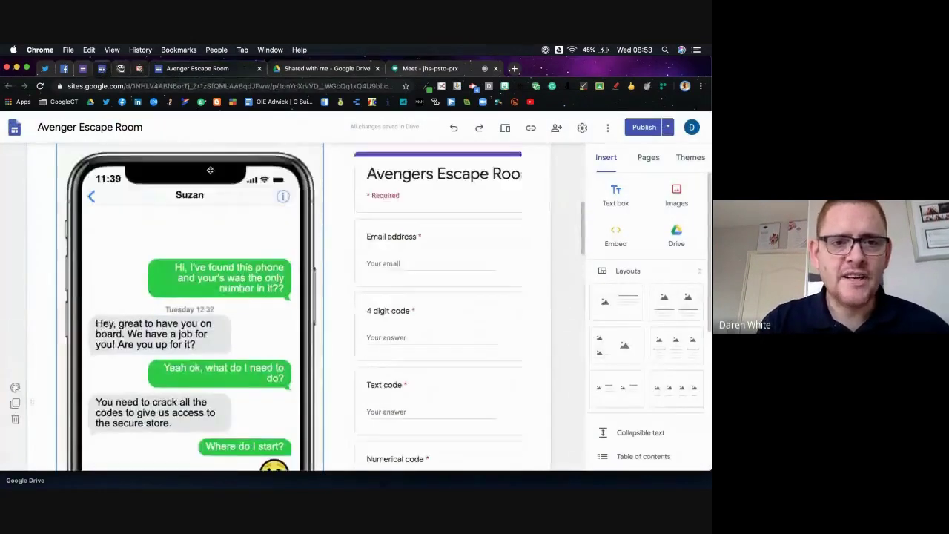
pyautogui.scroll(-2, 210, 178)
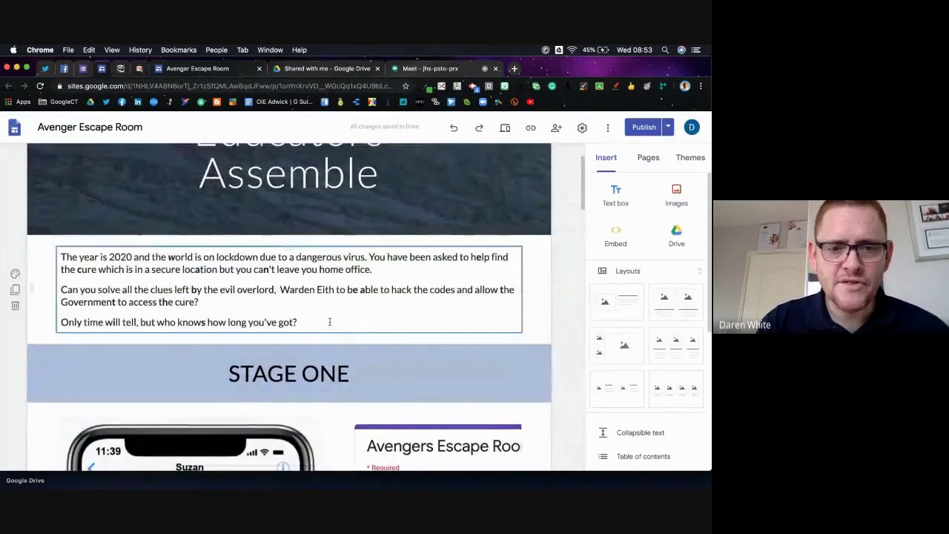
pyautogui.scroll(-4, 330, 326)
pyautogui.scroll(-4, 331, 325)
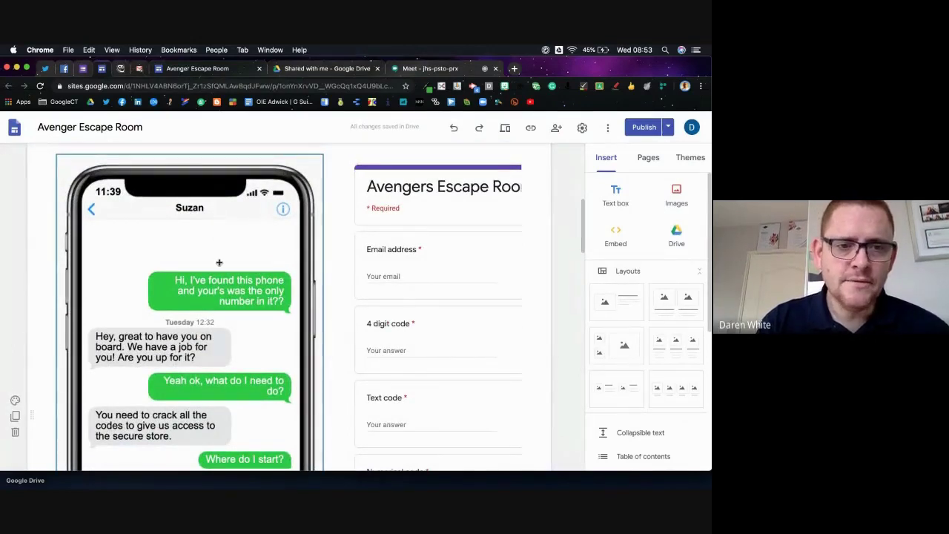
pyautogui.scroll(1, 218, 262)
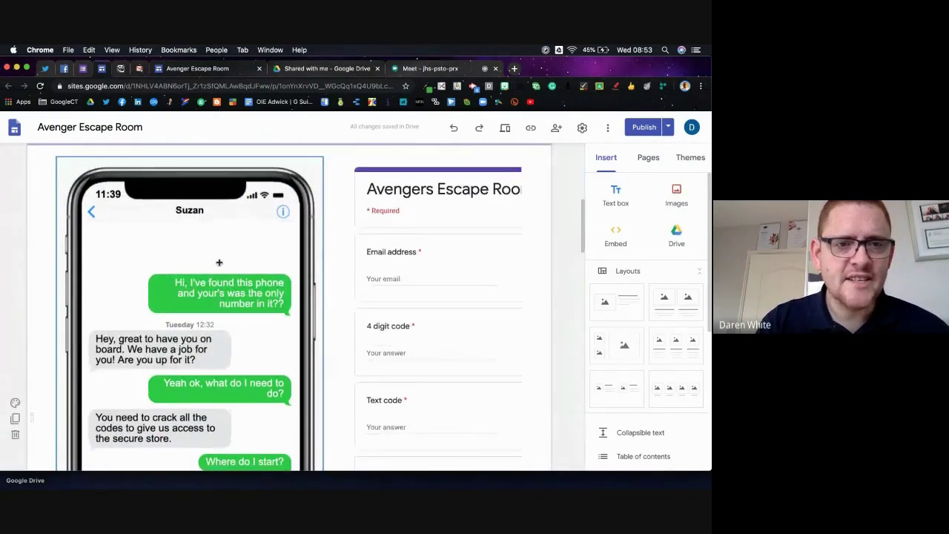
# - Switch to the GeekPrank chat screenshot generator and add the sent message "Hi, how are u?" to the iPhone conversation
pyautogui.click(121, 68)
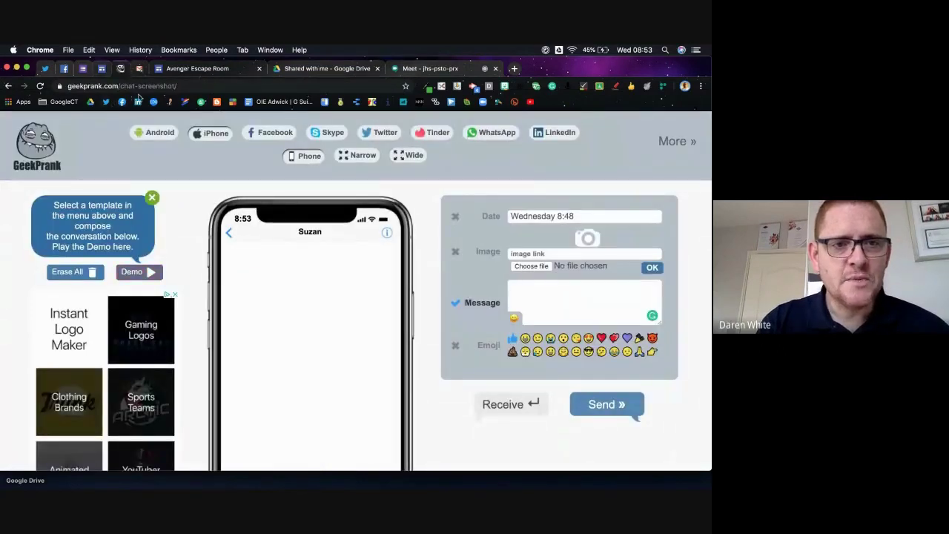
pyautogui.scroll(-2, 262, 255)
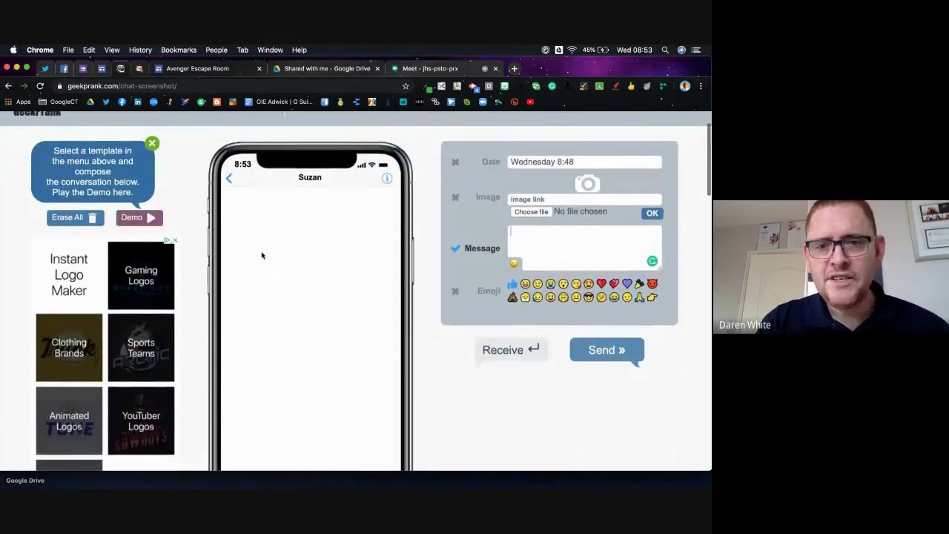
pyautogui.write('Hi, how a')
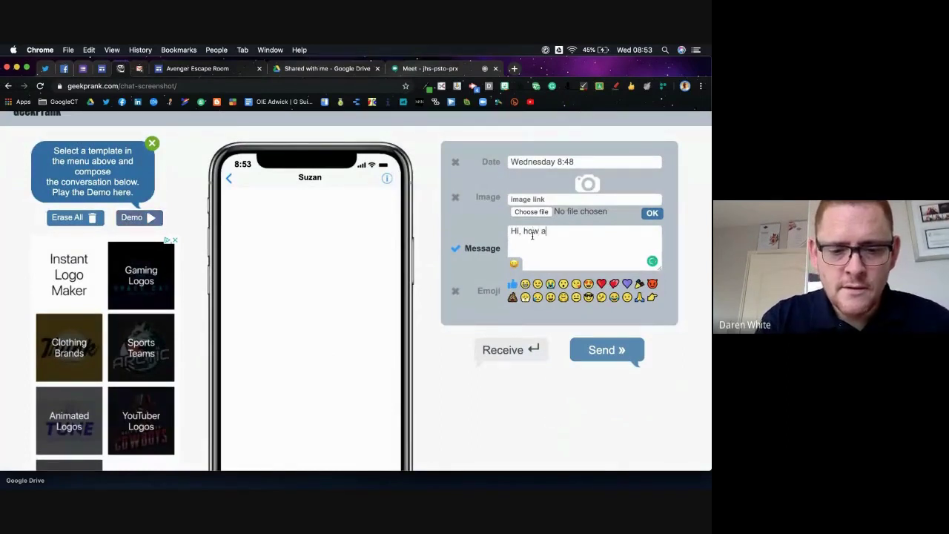
pyautogui.write('re u?')
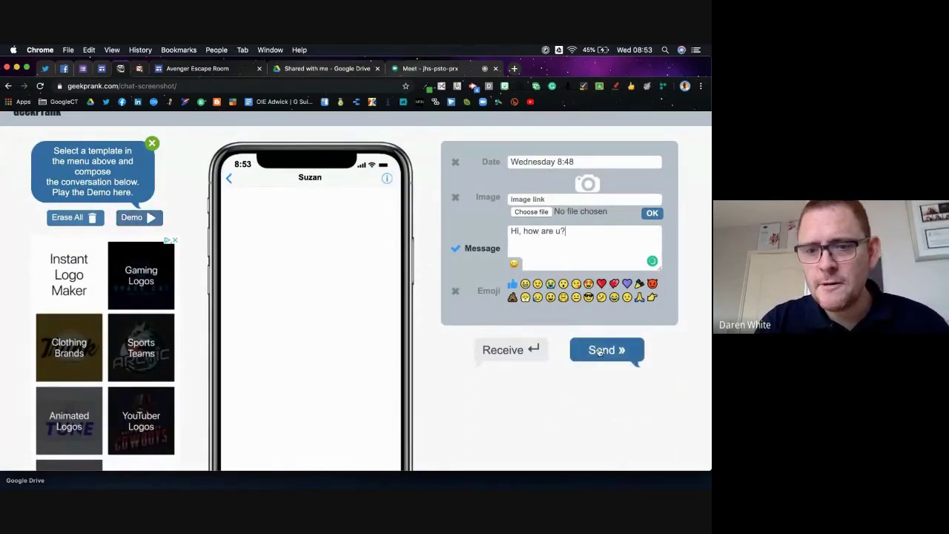
pyautogui.click(601, 351)
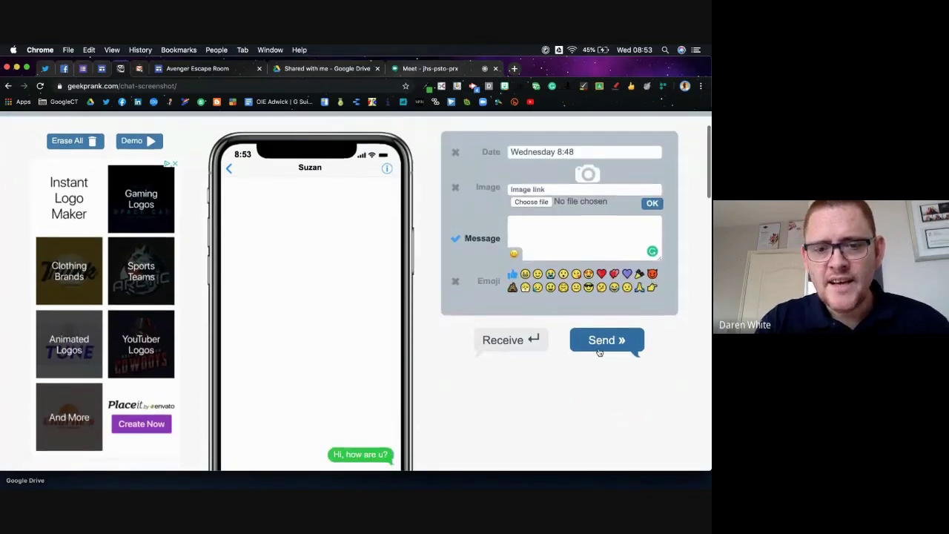
# - Add the received reply "Not bad, U?" beneath the sent message in the iPhone conversation
pyautogui.scroll(-3, 600, 352)
pyautogui.scroll(1, 601, 352)
pyautogui.write('Not bad, U?')
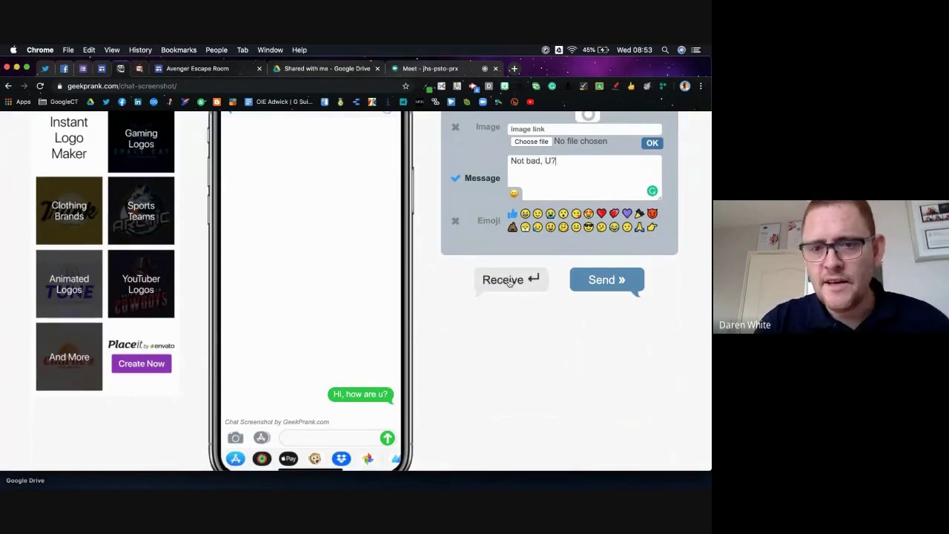
pyautogui.click(506, 279)
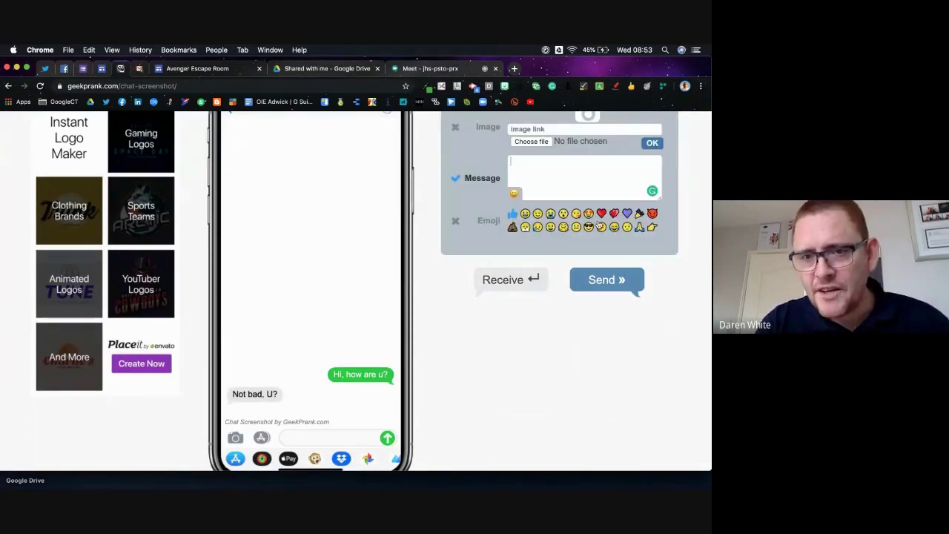
# - Review the generator's date, image, emoji and chat platform options, and close the GeekPrank page
pyautogui.scroll(1, 556, 163)
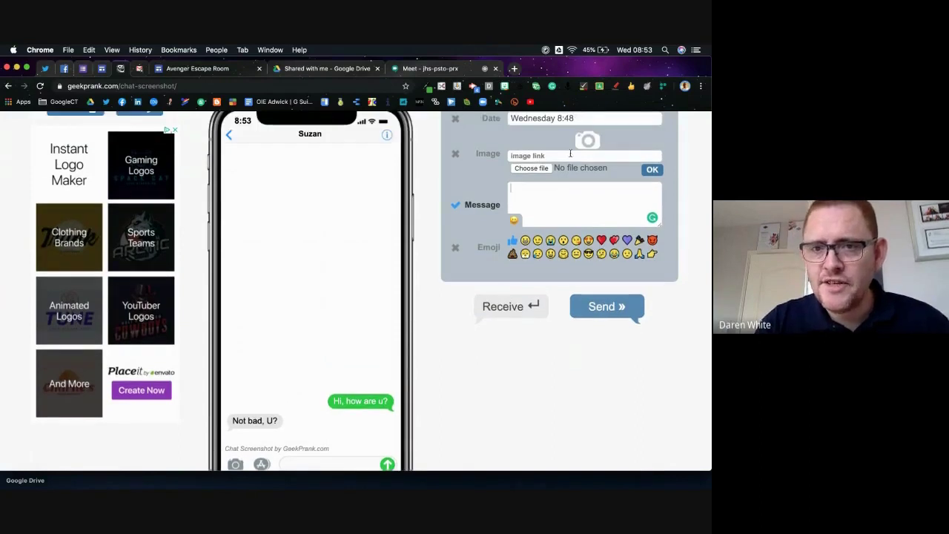
pyautogui.scroll(1, 570, 153)
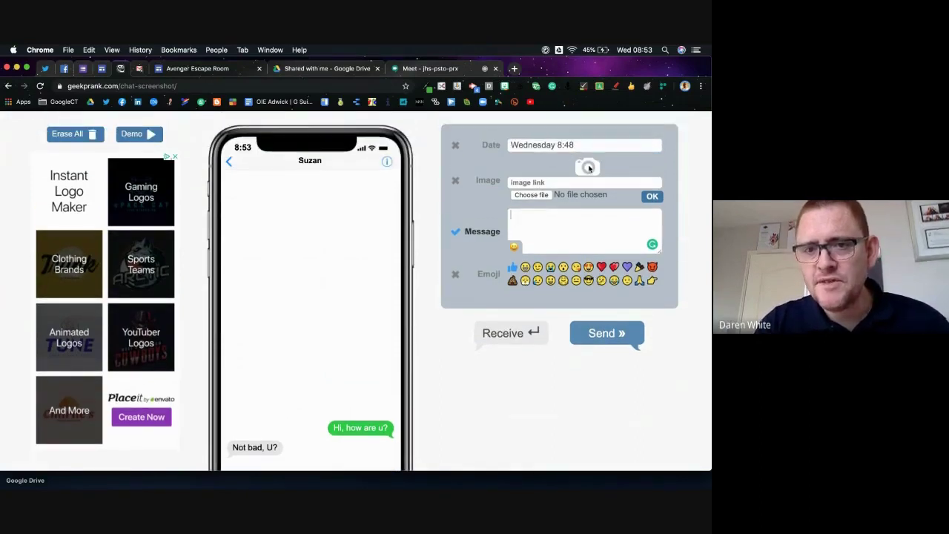
pyautogui.scroll(-3, 565, 213)
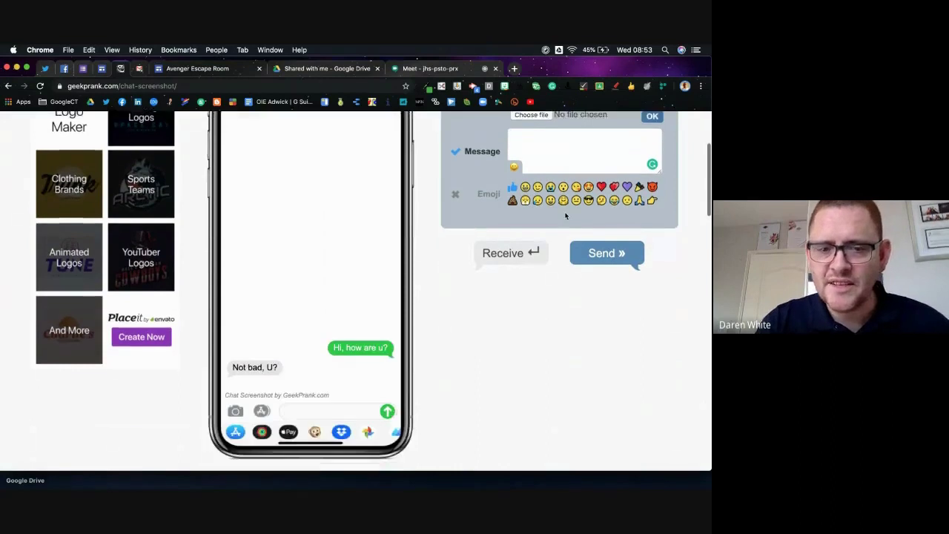
pyautogui.scroll(4, 565, 215)
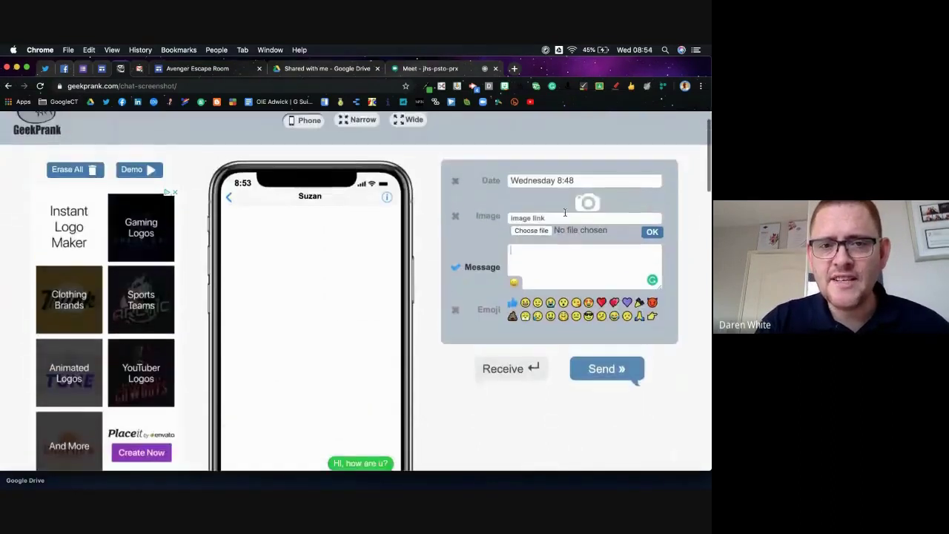
pyautogui.scroll(1, 565, 214)
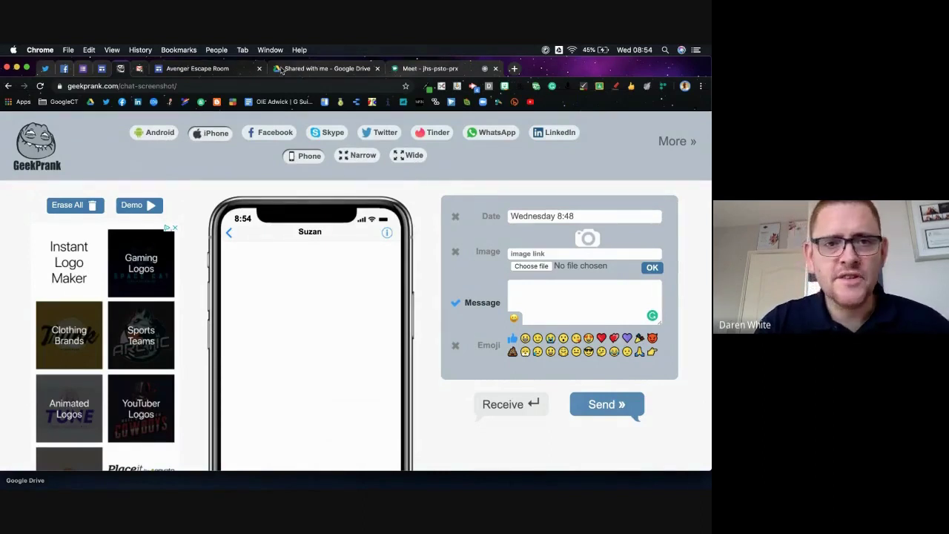
pyautogui.rightClick(122, 68)
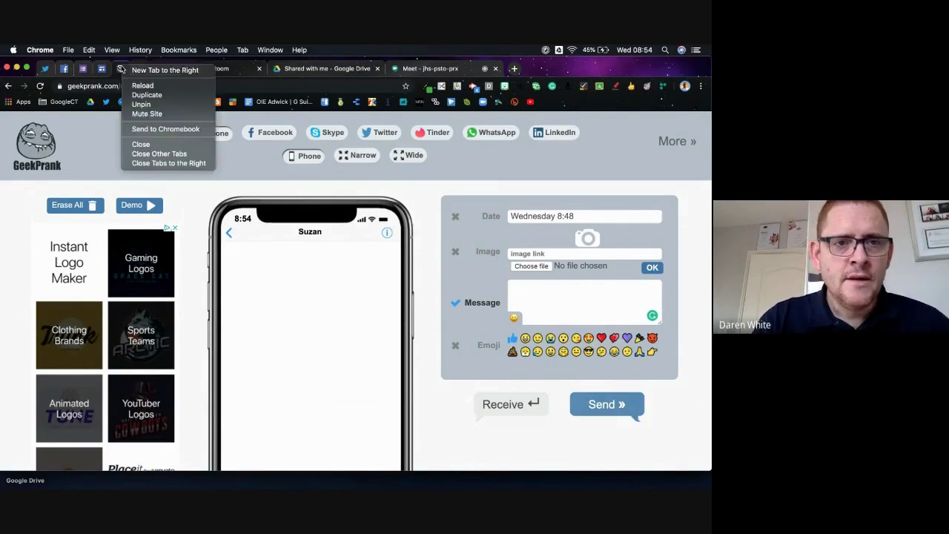
pyautogui.click(142, 144)
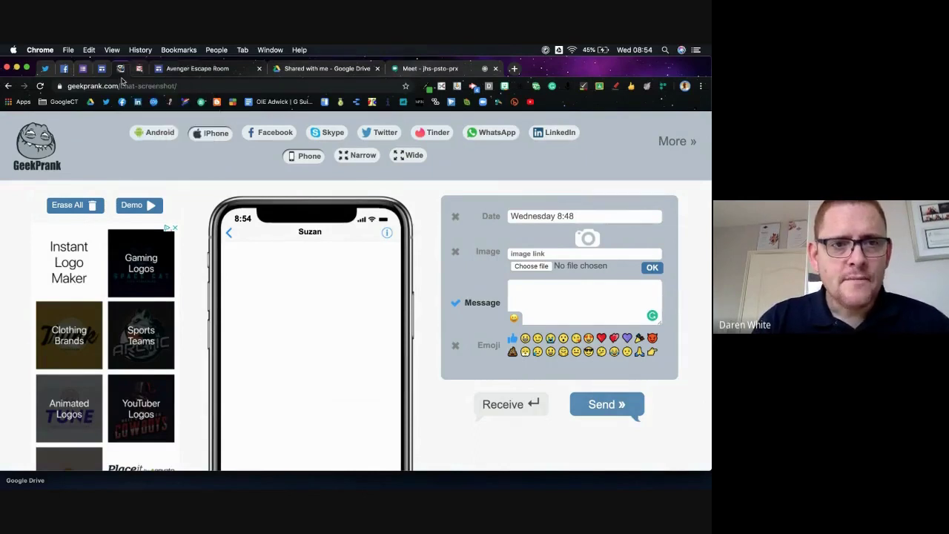
pyautogui.click(101, 68)
pyautogui.scroll(-3, 243, 303)
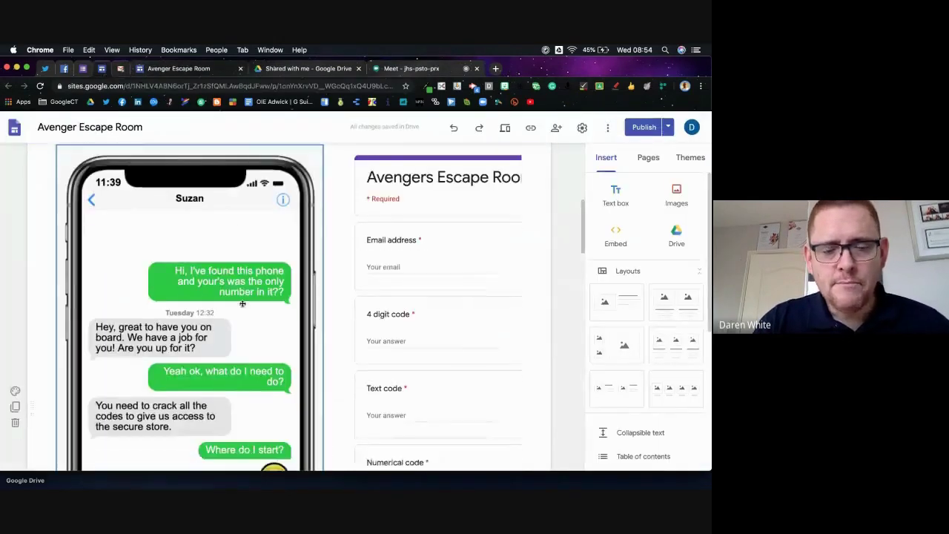
pyautogui.scroll(-10, 242, 303)
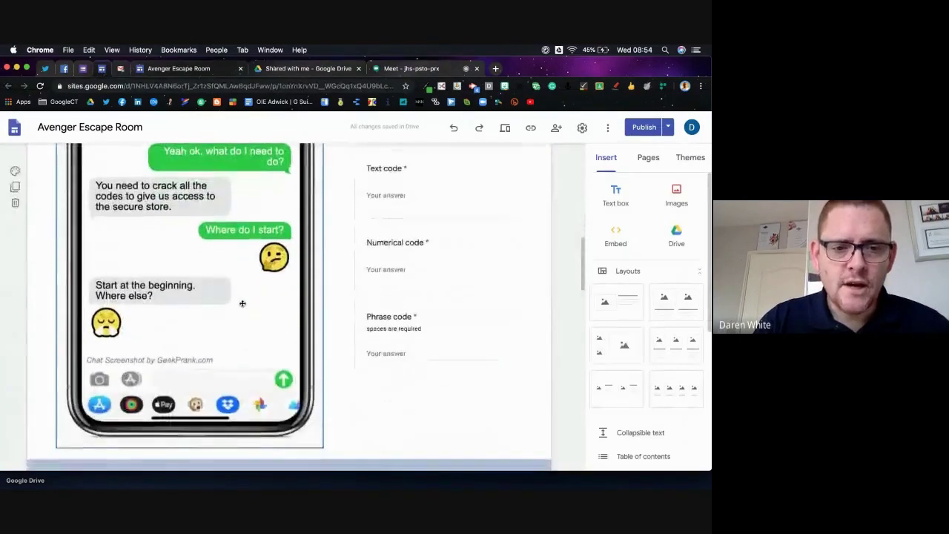
pyautogui.click(425, 201)
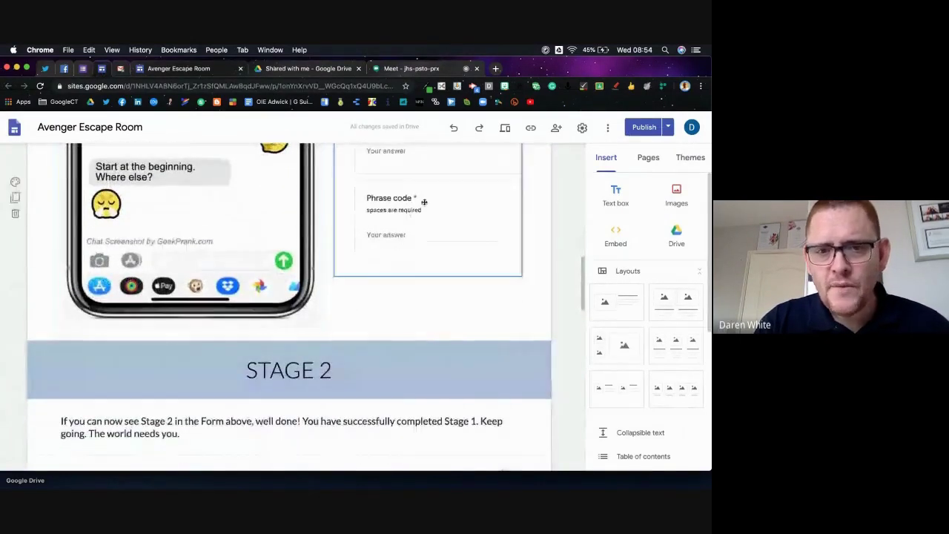
# - Examine the Stage 2 introduction text, the test tubes clue and the iron, battery and foil images
pyautogui.scroll(-5, 424, 202)
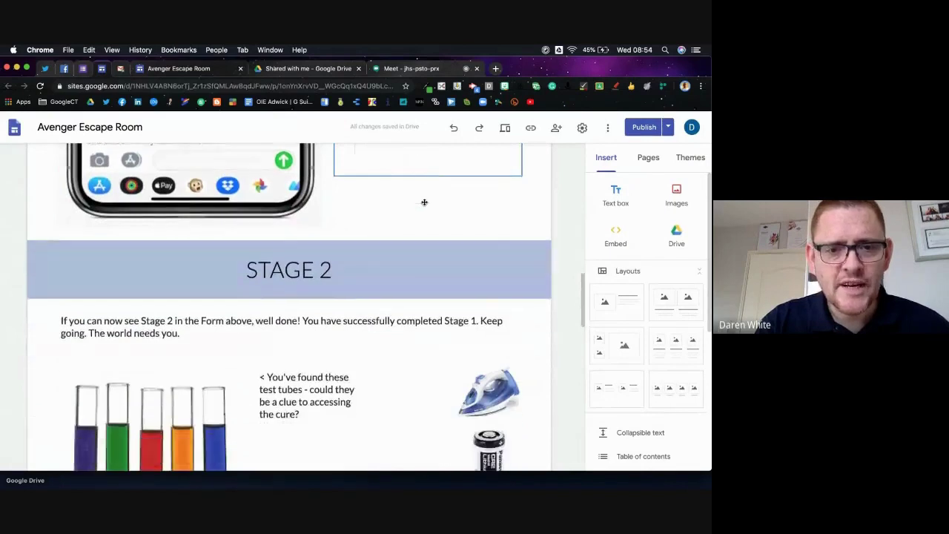
pyautogui.scroll(-1, 424, 204)
pyautogui.click(382, 187)
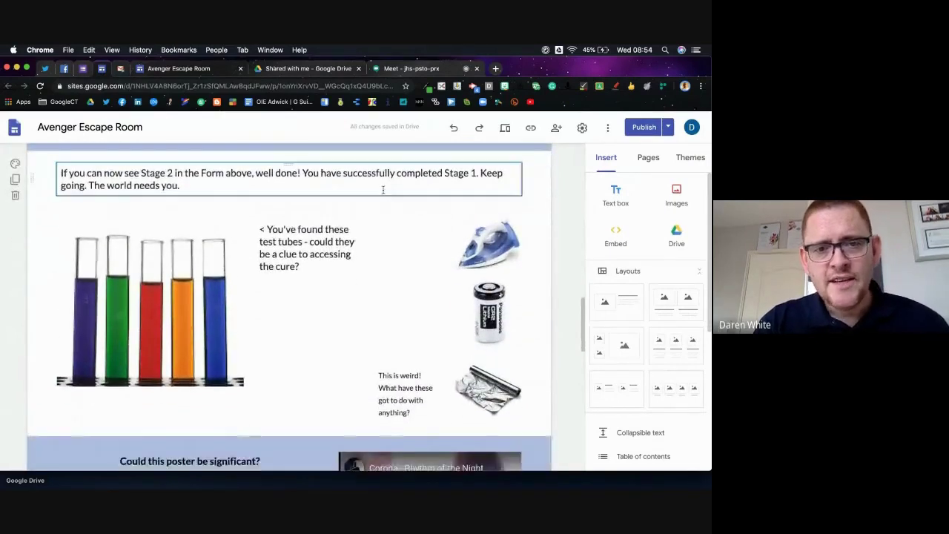
pyautogui.click(337, 245)
pyautogui.click(186, 304)
pyautogui.click(437, 259)
pyautogui.click(462, 255)
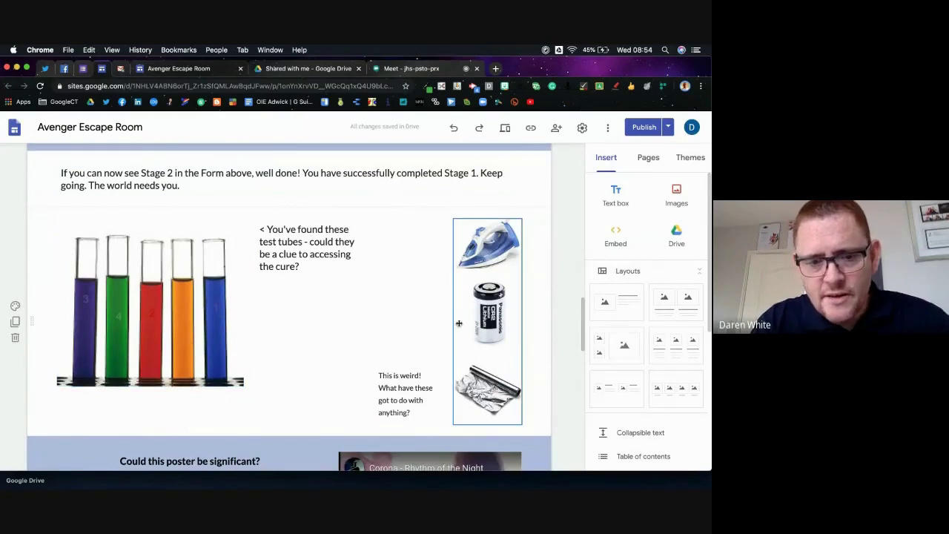
# - Inspect the Embed from the web dialog in the periodic table and music video section, and leave it without inserting anything
pyautogui.scroll(-5, 445, 342)
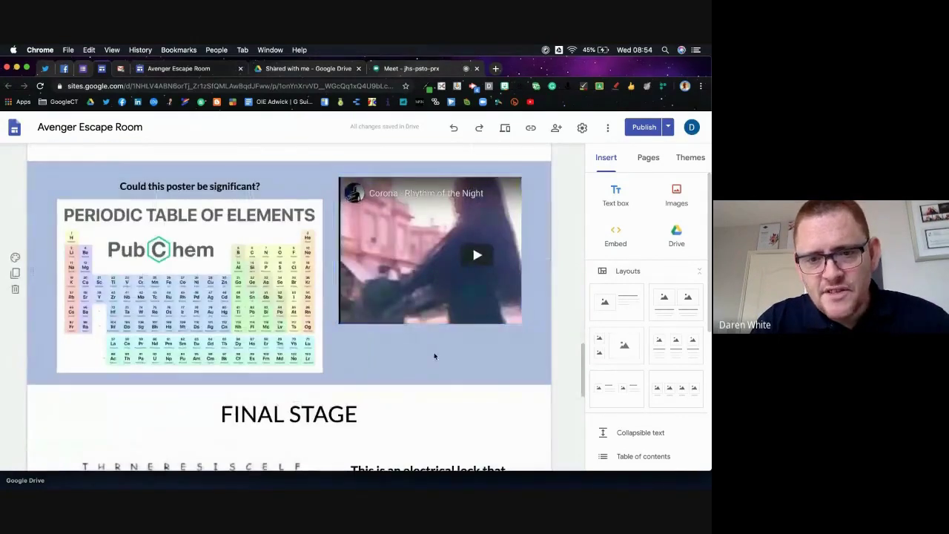
pyautogui.doubleClick(433, 355)
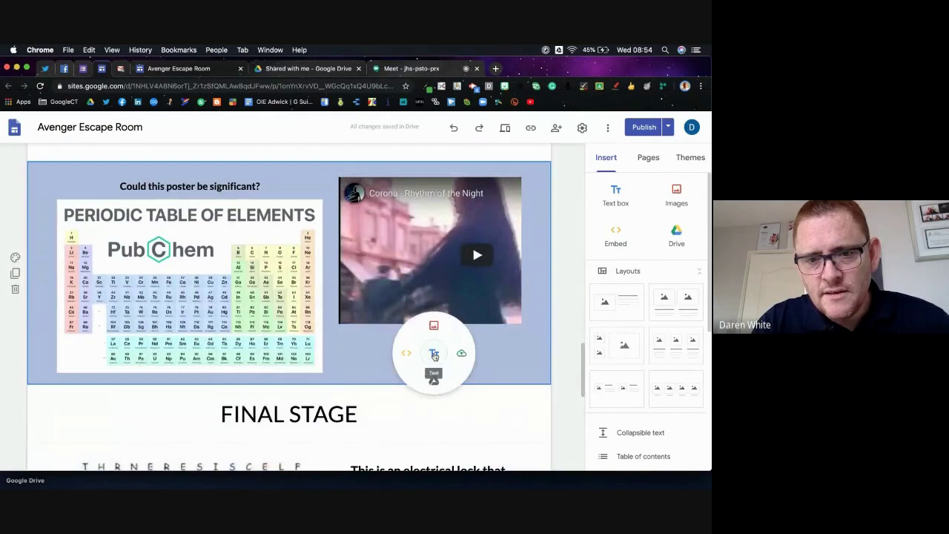
pyautogui.click(407, 356)
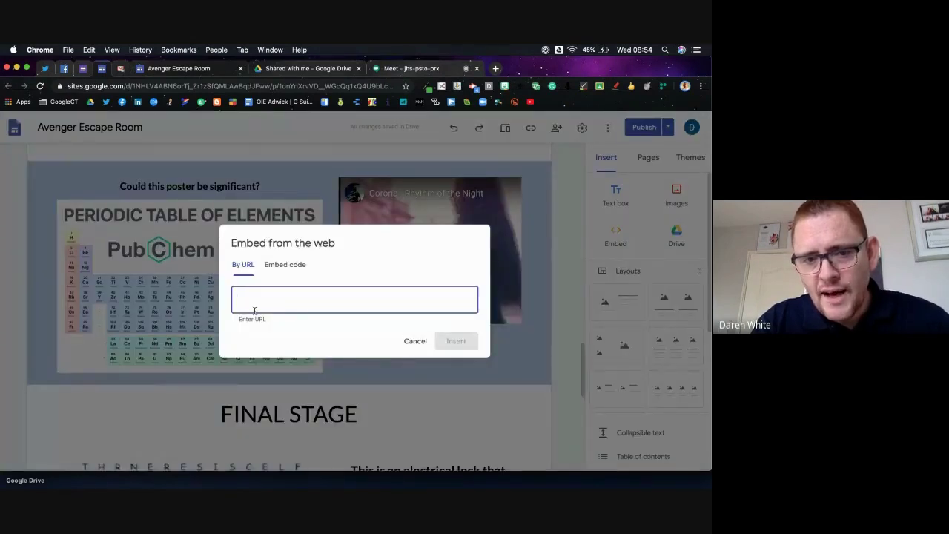
pyautogui.click(416, 341)
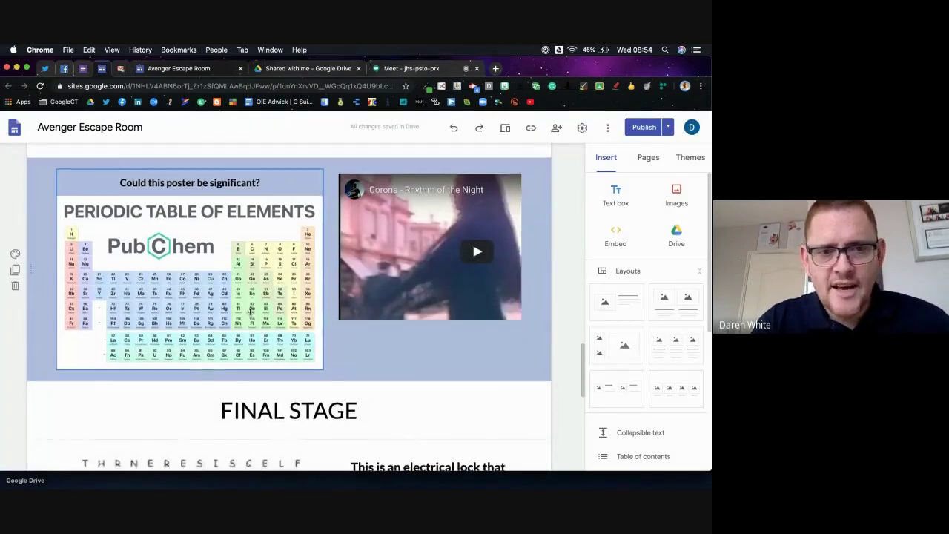
# - Review the Final Stage clues down to the closing credit and return to the Educators Assemble heading
pyautogui.scroll(-3, 250, 312)
pyautogui.scroll(-10, 250, 311)
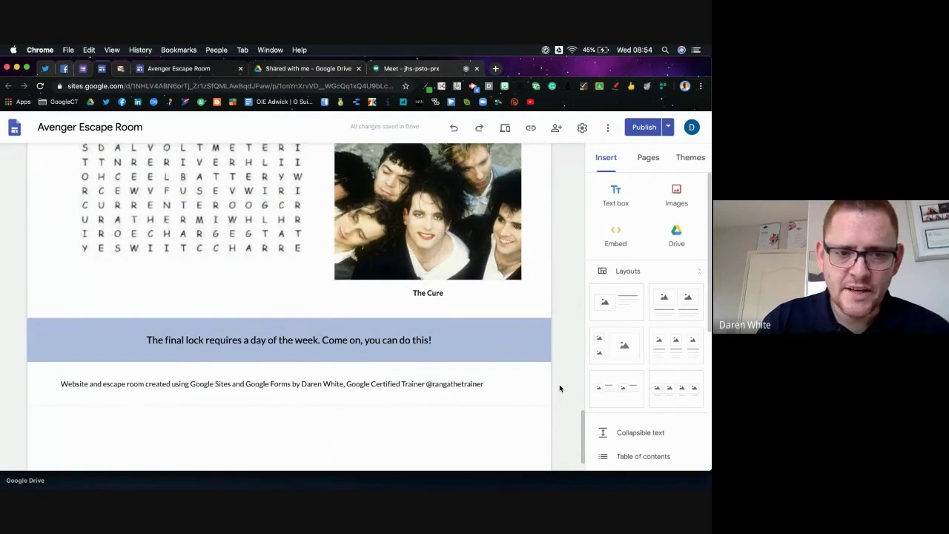
pyautogui.scroll(15, 560, 389)
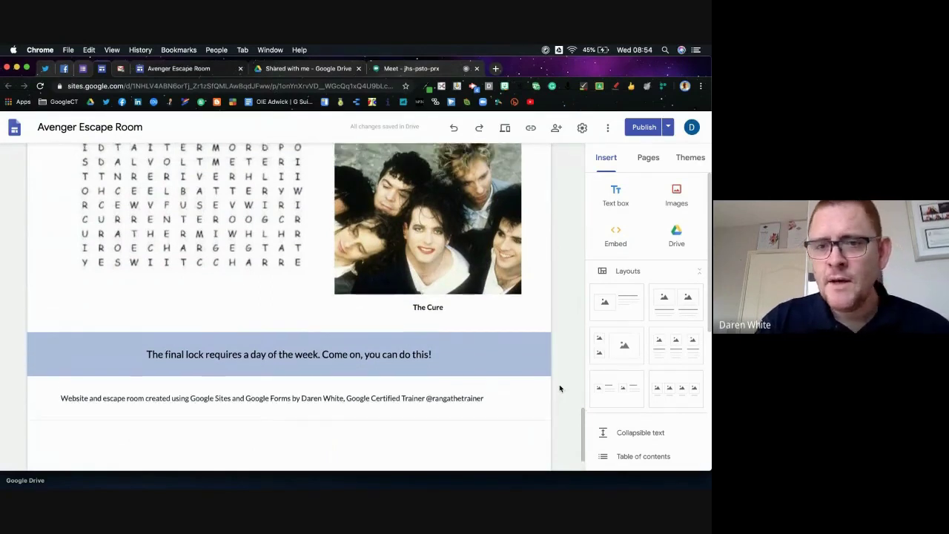
pyautogui.scroll(-15, 560, 389)
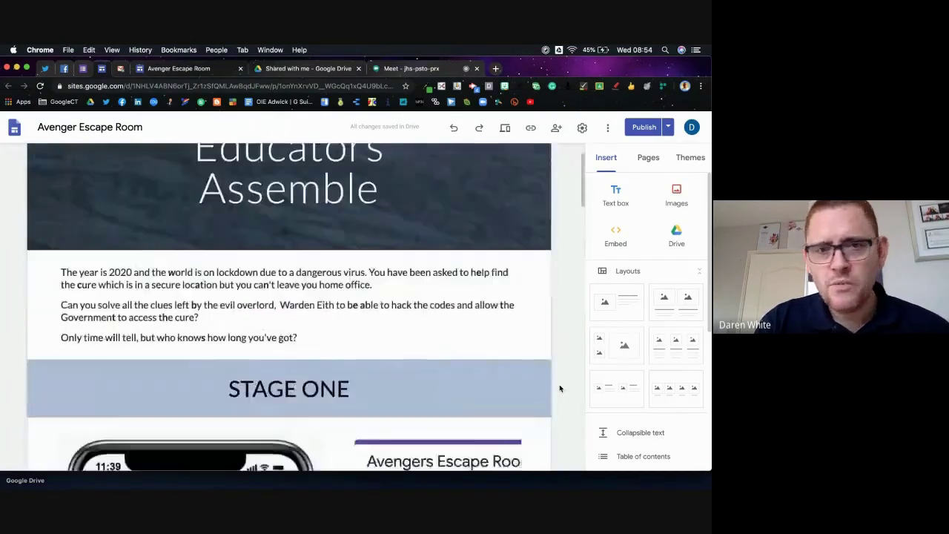
pyautogui.scroll(10, 560, 389)
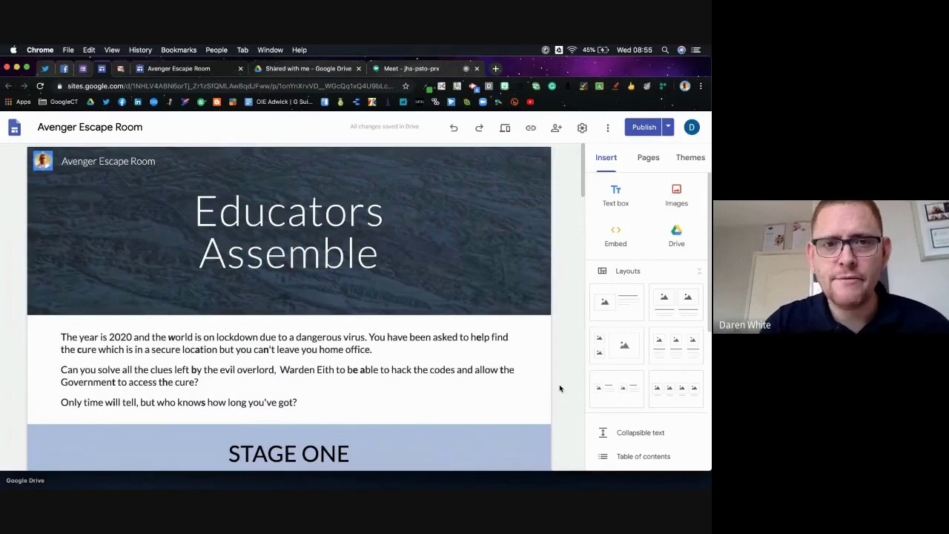
# - Examine Stage One's embedded form beside the phone chat, covering the email, 4 digit, text, numerical and phrase code questions
pyautogui.scroll(-10, 560, 389)
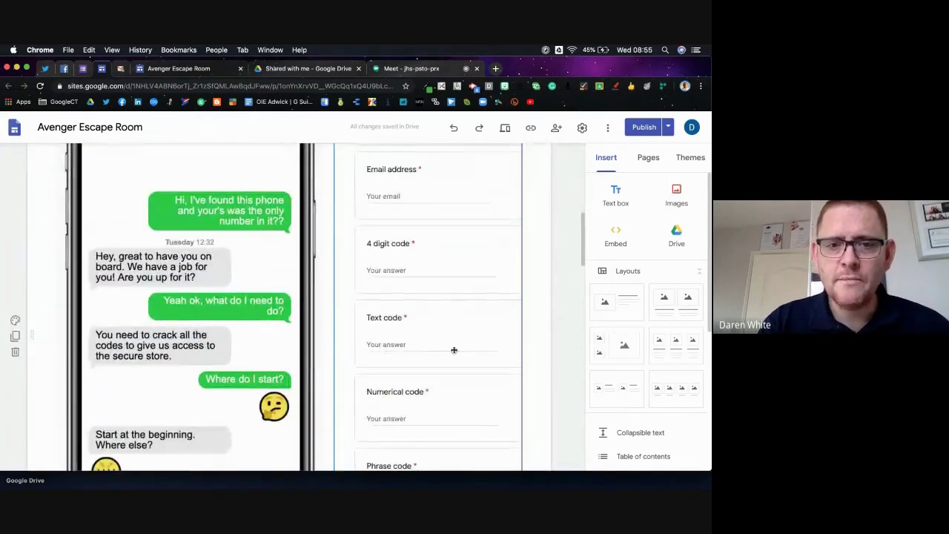
pyautogui.scroll(3, 454, 350)
pyautogui.scroll(-3, 454, 350)
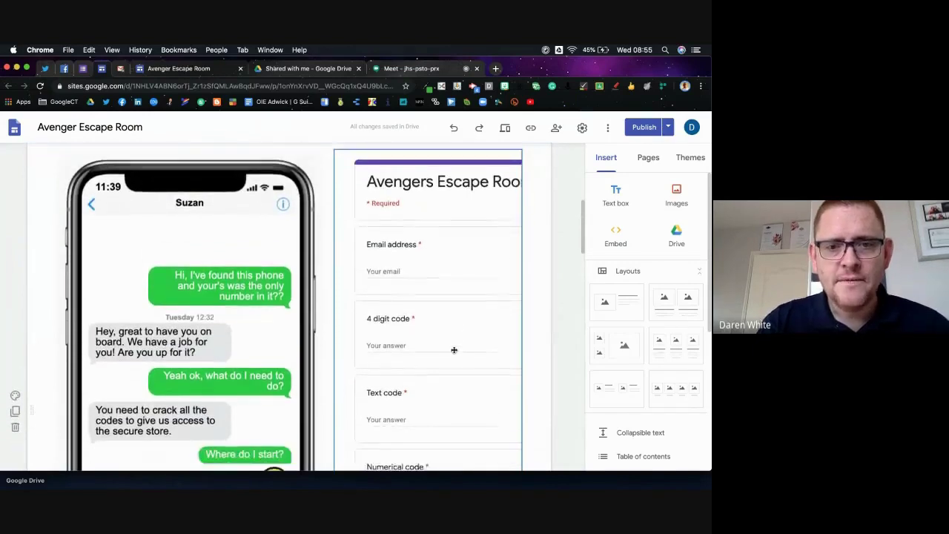
pyautogui.scroll(5, 454, 350)
pyautogui.scroll(-2, 454, 350)
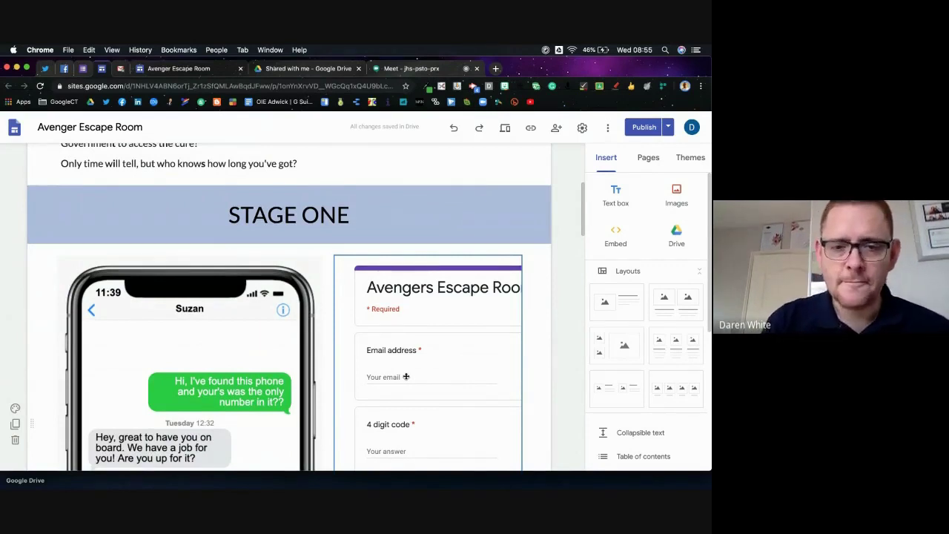
pyautogui.scroll(-5, 406, 377)
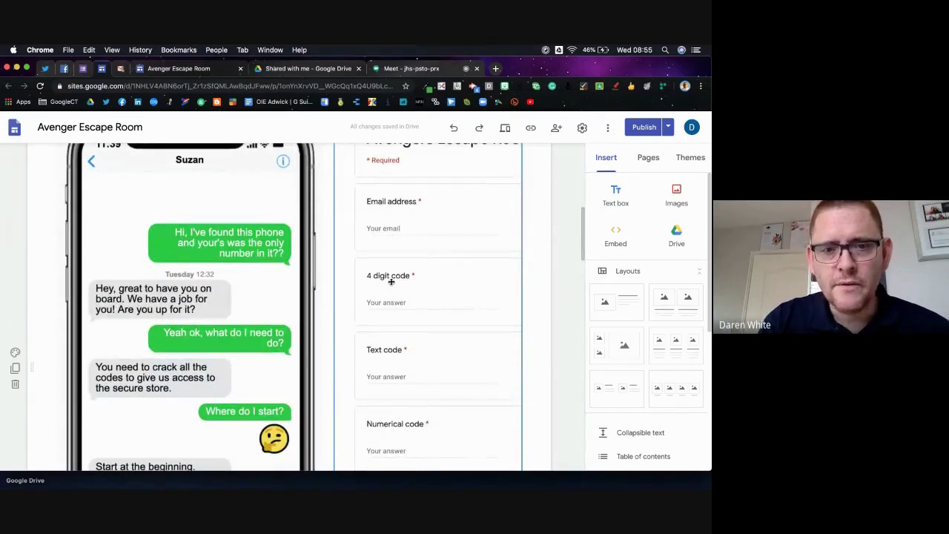
pyautogui.scroll(-2, 391, 281)
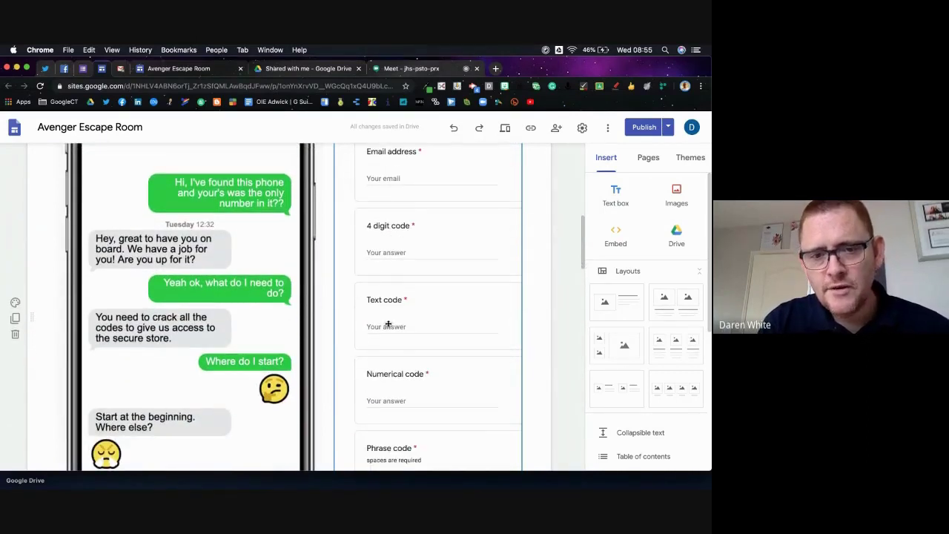
pyautogui.scroll(-3, 388, 325)
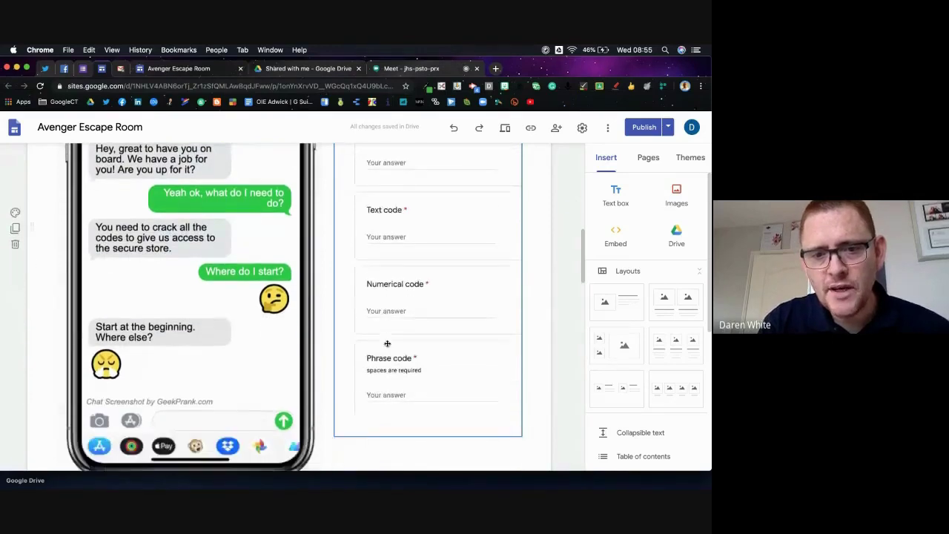
pyautogui.scroll(-1, 387, 349)
pyautogui.scroll(-1, 388, 361)
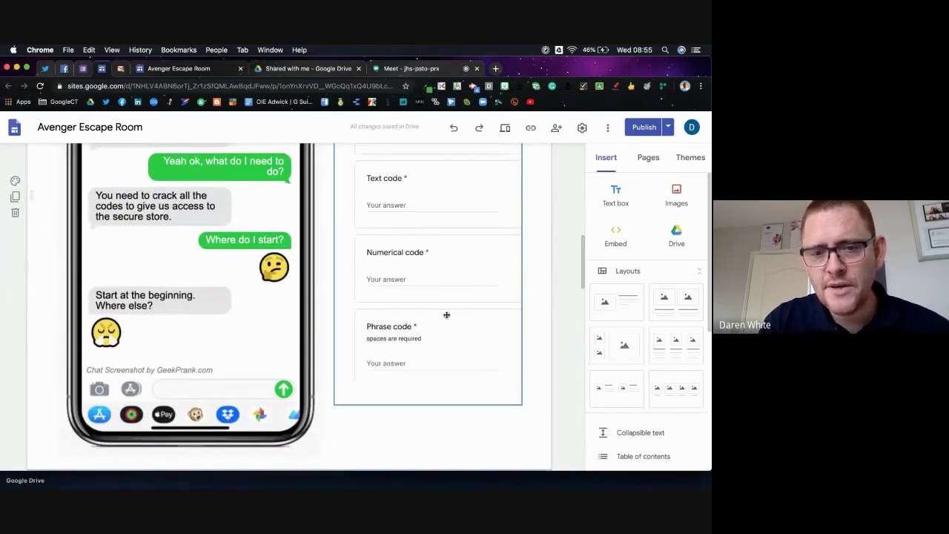
pyautogui.scroll(3, 457, 343)
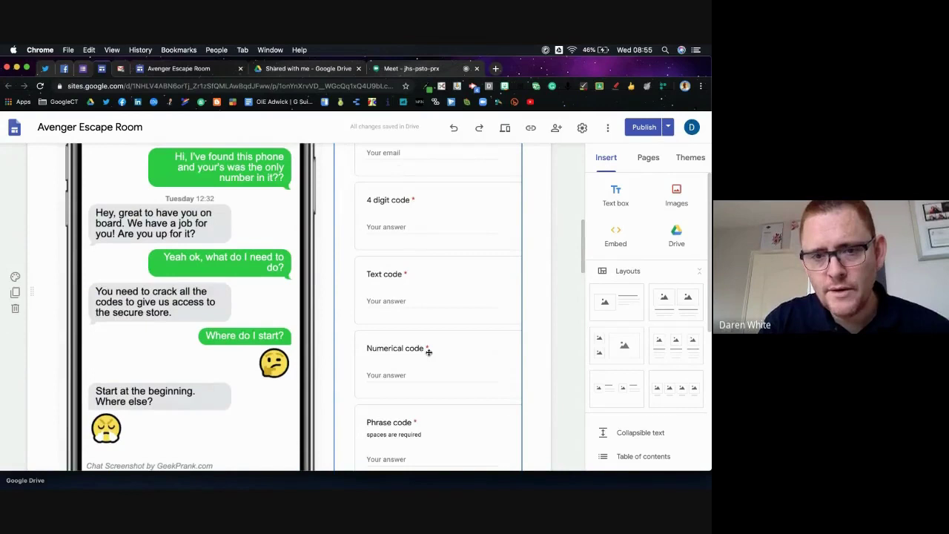
pyautogui.scroll(-2, 437, 383)
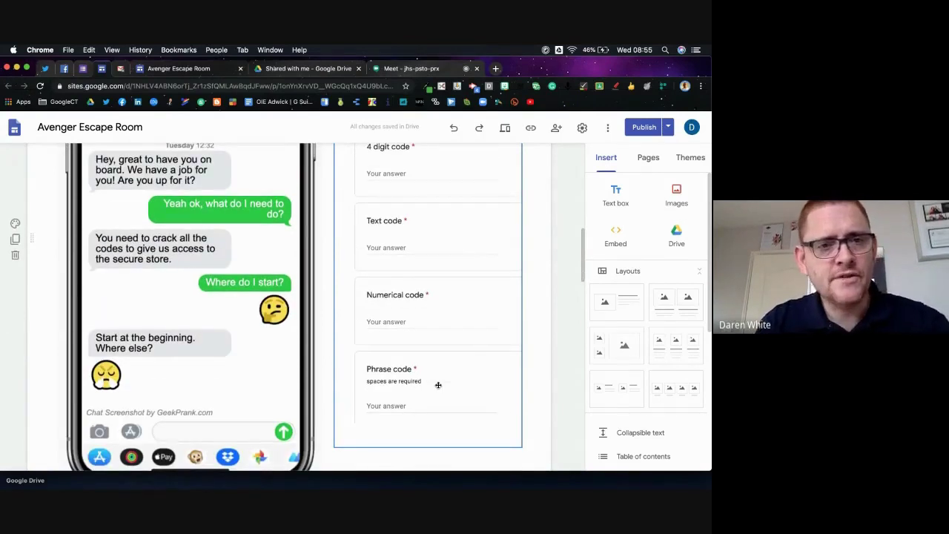
# - Switch to the Educators Avengers Escape Rooms form editor and open the 4 digit code question to show its answer validation
pyautogui.click(81, 69)
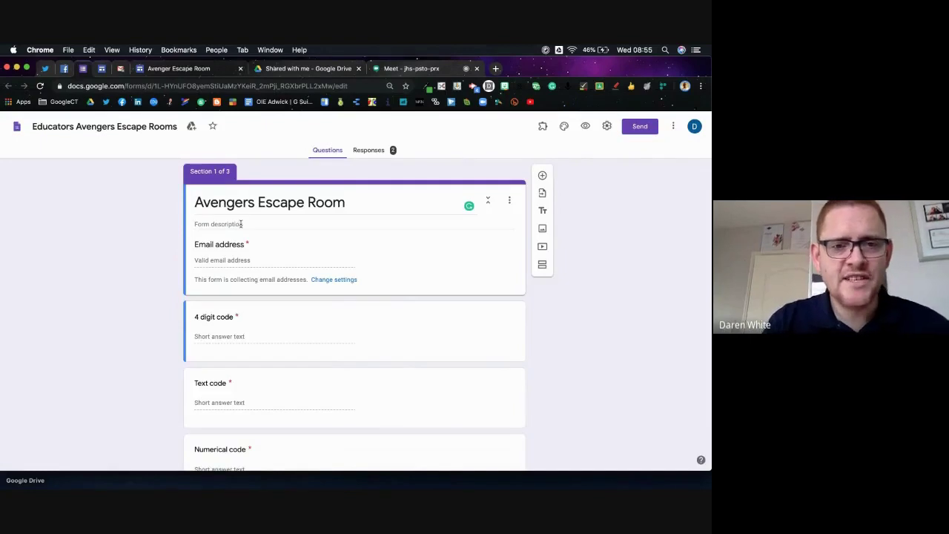
pyautogui.scroll(-2, 244, 224)
pyautogui.scroll(2, 245, 224)
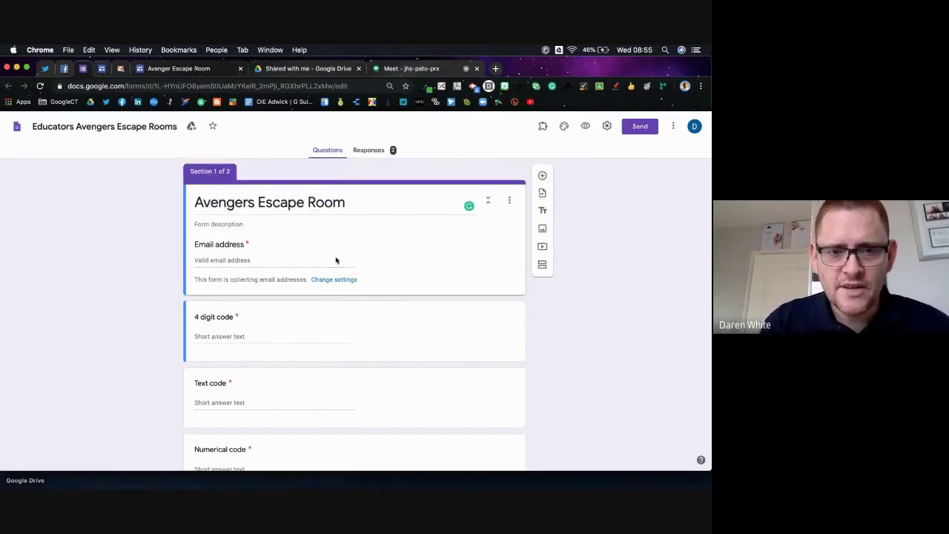
pyautogui.click(324, 354)
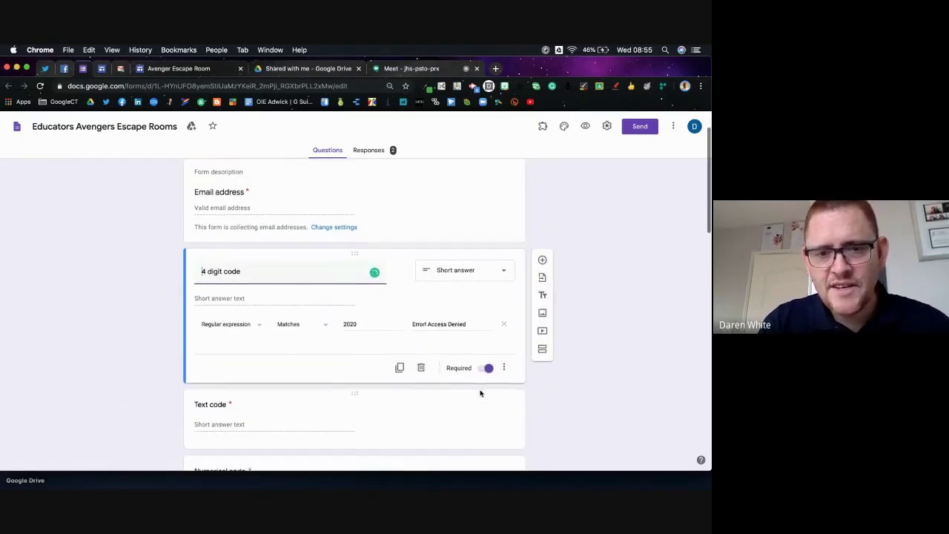
# - Examine the 4 digit code question's response validation options, and compare its required answer with the year in the Avenger Escape Room site's introduction
pyautogui.click(504, 367)
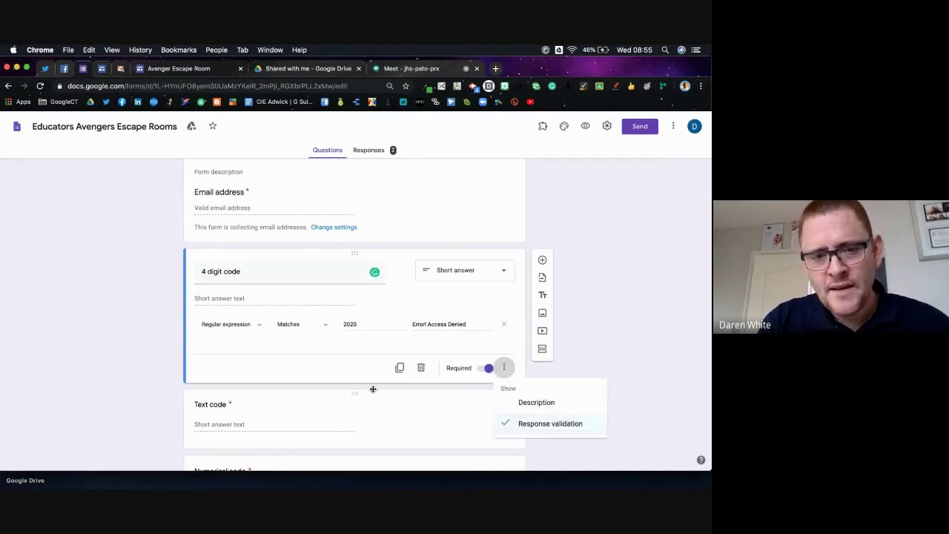
pyautogui.click(343, 374)
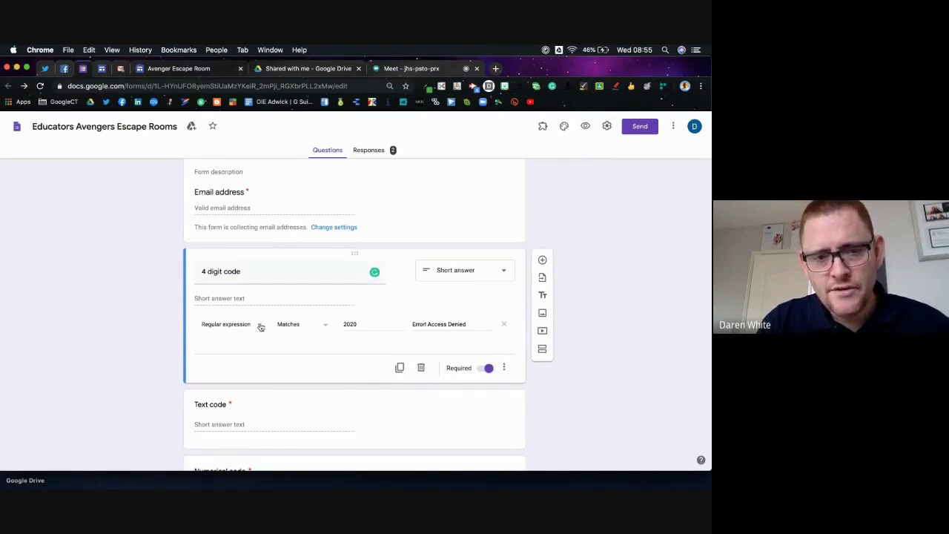
pyautogui.click(260, 326)
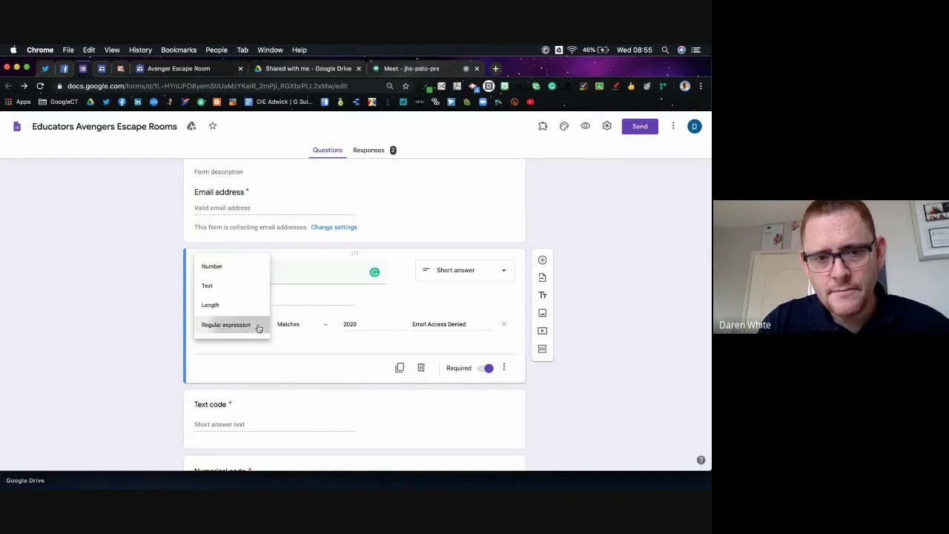
pyautogui.click(258, 327)
pyautogui.click(323, 327)
pyautogui.click(324, 328)
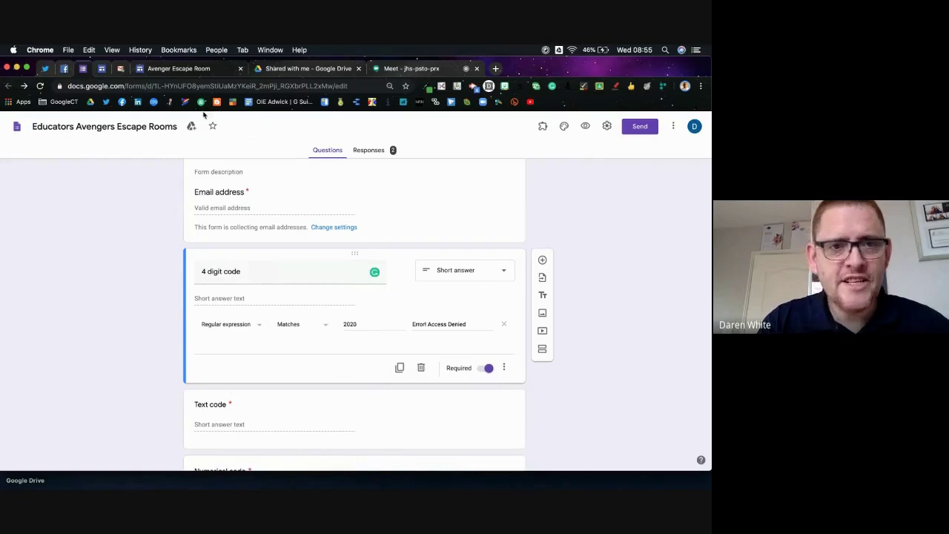
pyautogui.click(162, 69)
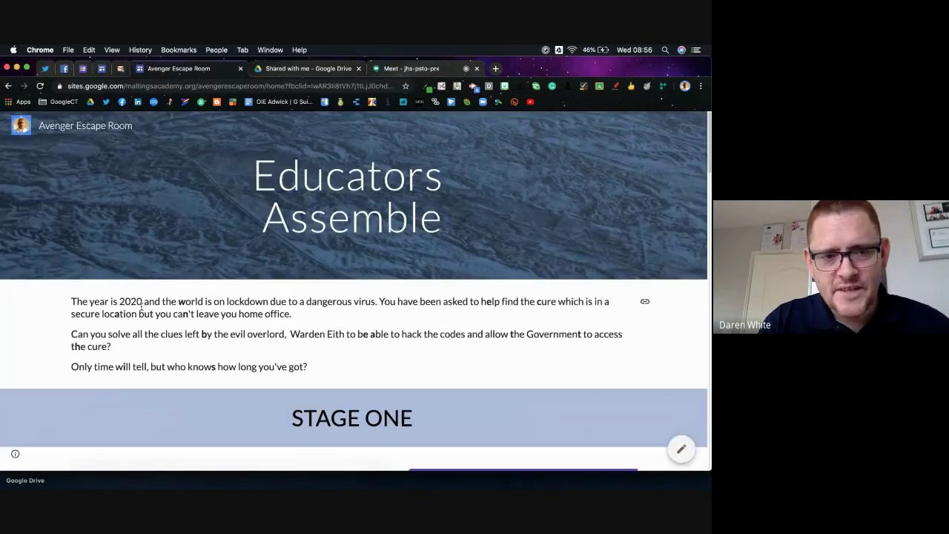
pyautogui.click(84, 68)
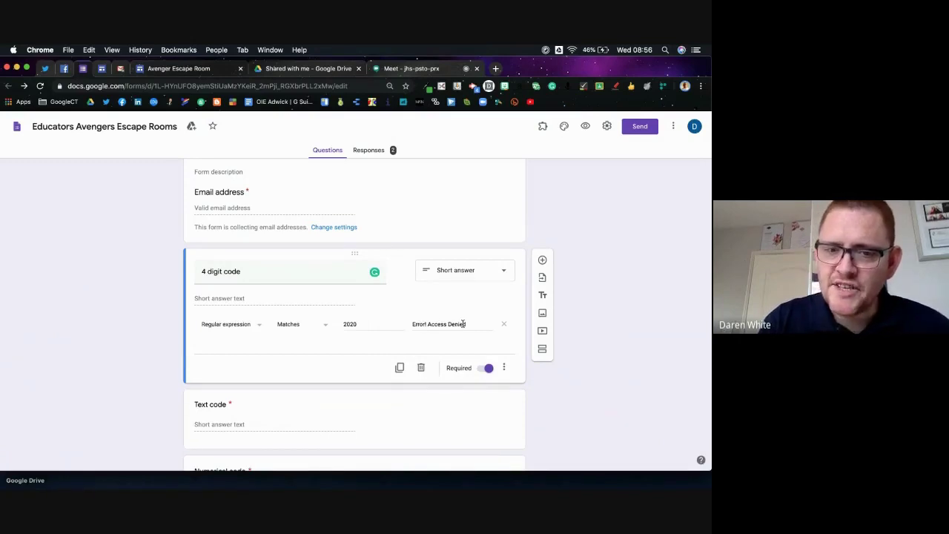
# - Open the Text code question to examine its answer validation, and check the matching clue on the Avenger Escape Room site
pyautogui.scroll(-5, 463, 324)
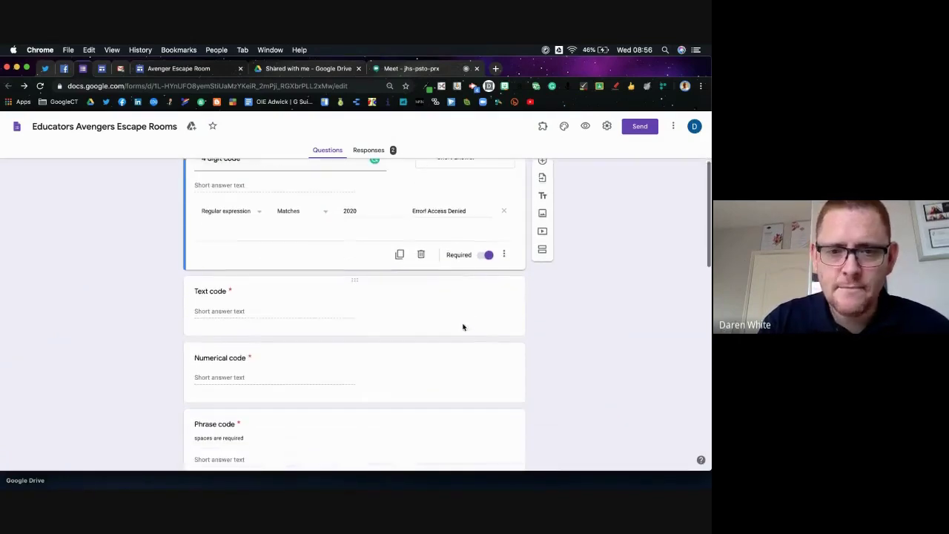
pyautogui.click(472, 319)
pyautogui.click(490, 322)
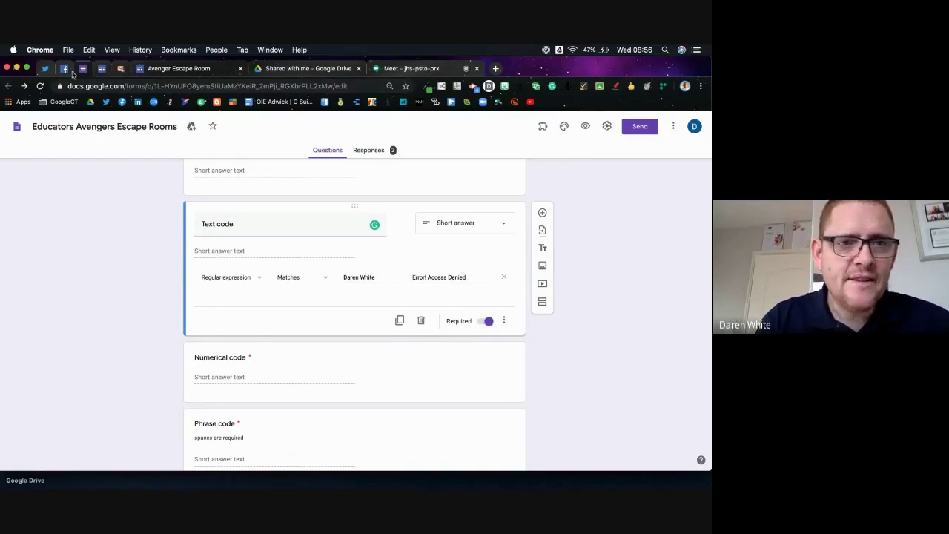
pyautogui.click(159, 70)
pyautogui.scroll(-2, 254, 247)
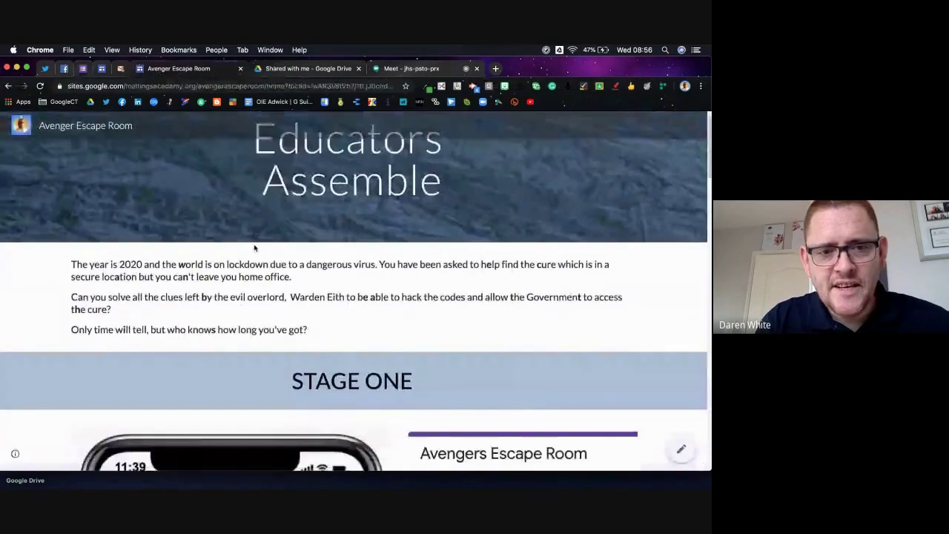
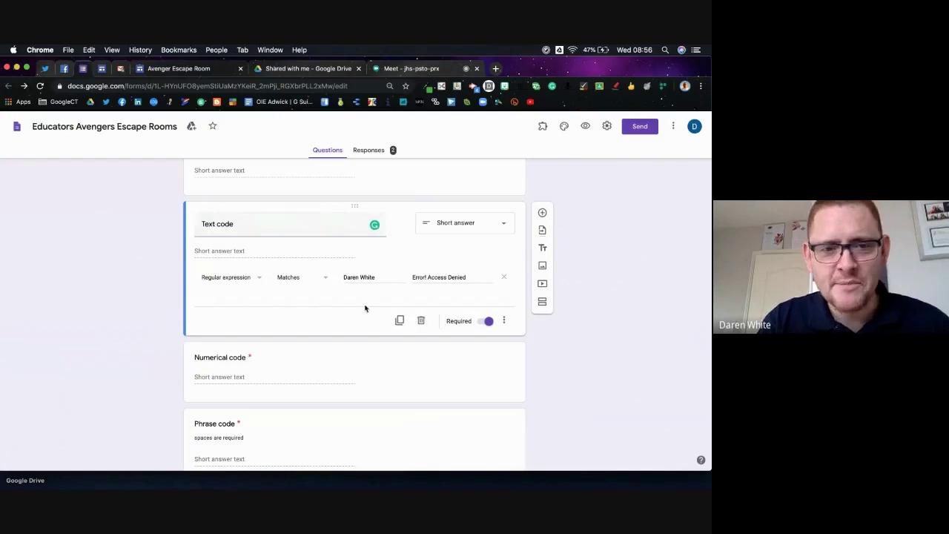
# - Open the Numerical code question in the form editor to examine its regular expression validation and error text
pyautogui.scroll(-3, 365, 308)
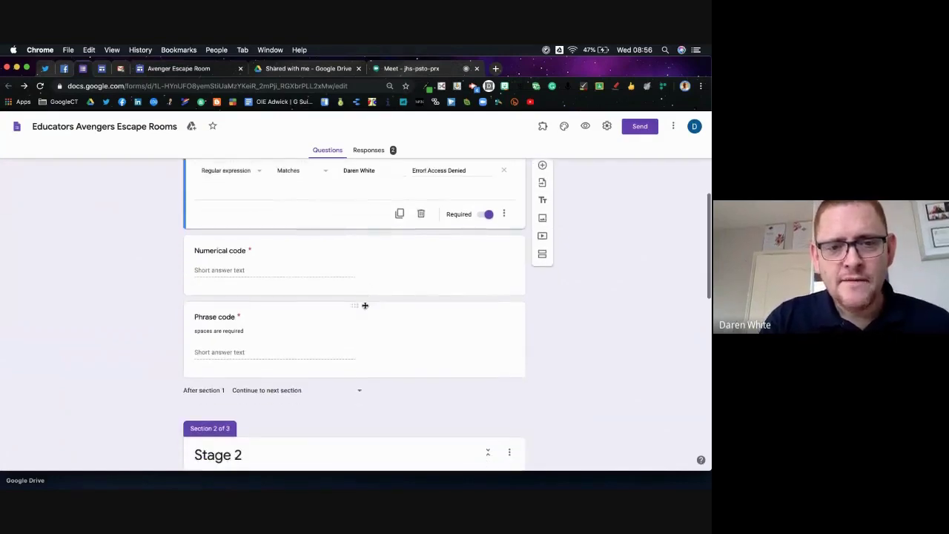
pyautogui.click(377, 290)
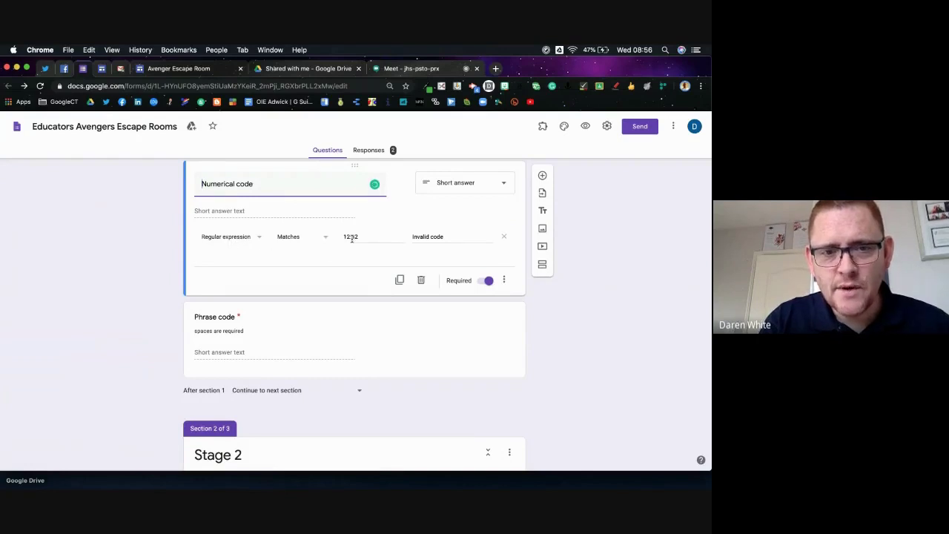
pyautogui.scroll(1, 359, 238)
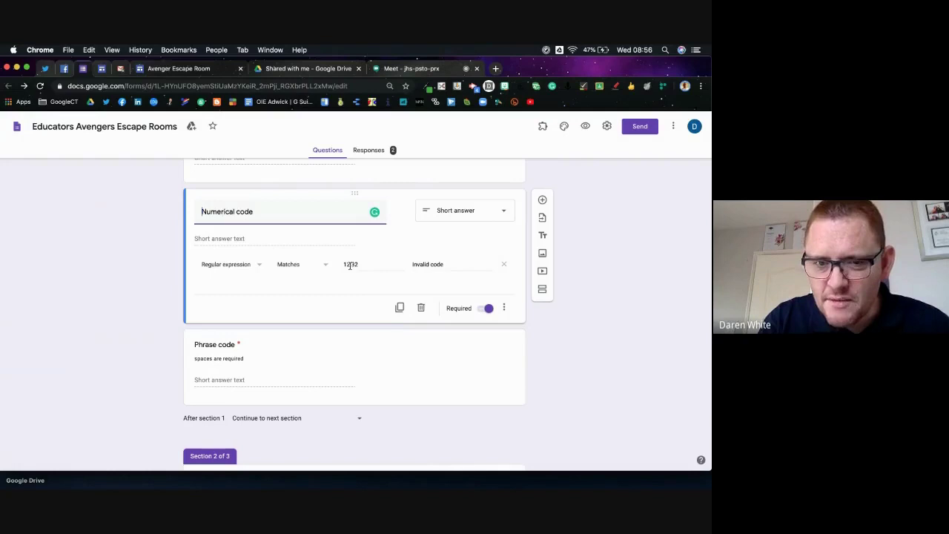
# - Add a description line to the Numerical code question, try a hint starting with "includes", and clear the hint text
pyautogui.click(504, 308)
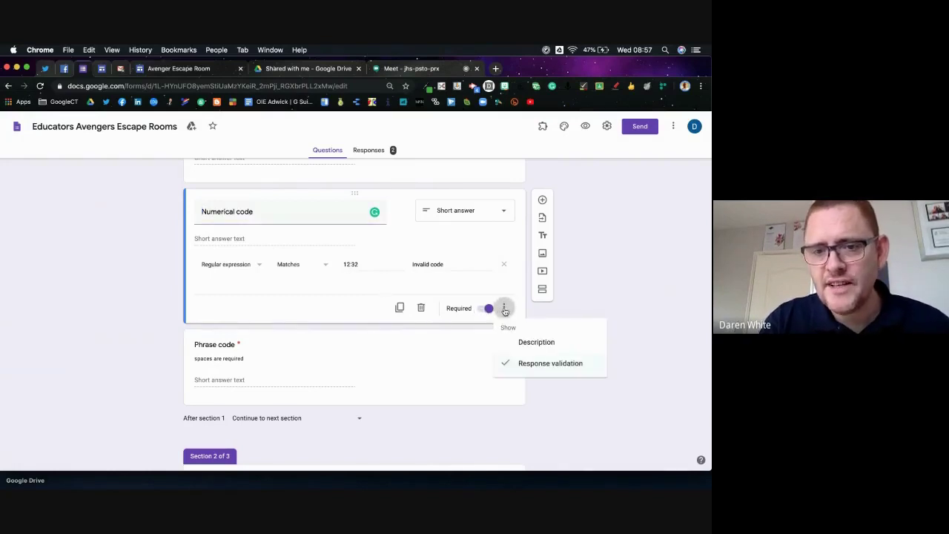
pyautogui.click(535, 342)
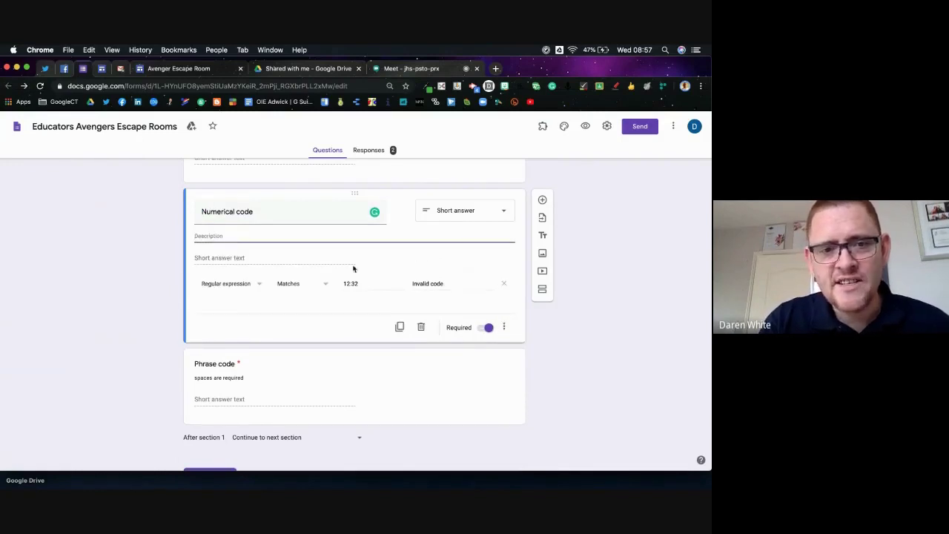
pyautogui.click(251, 235)
pyautogui.write('inc')
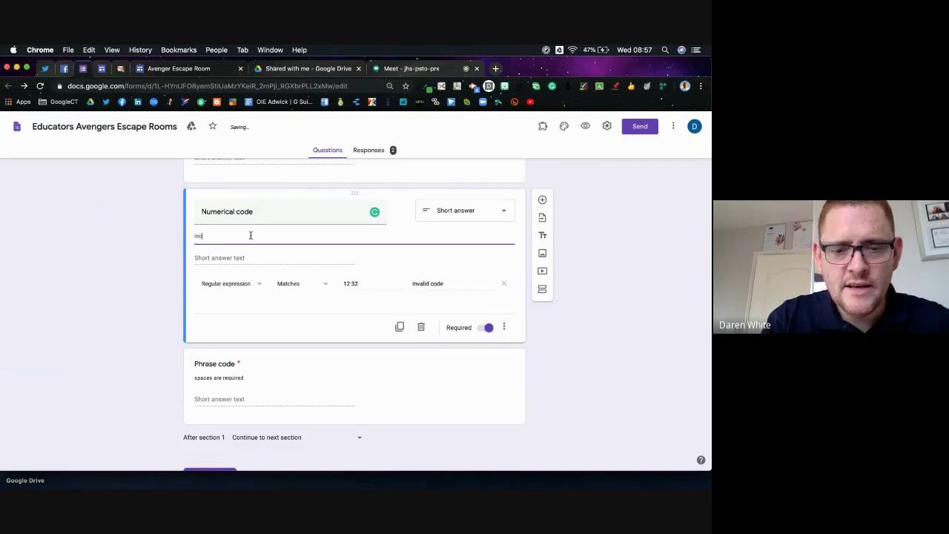
pyautogui.write('luds')
pyautogui.press('BackSpace')
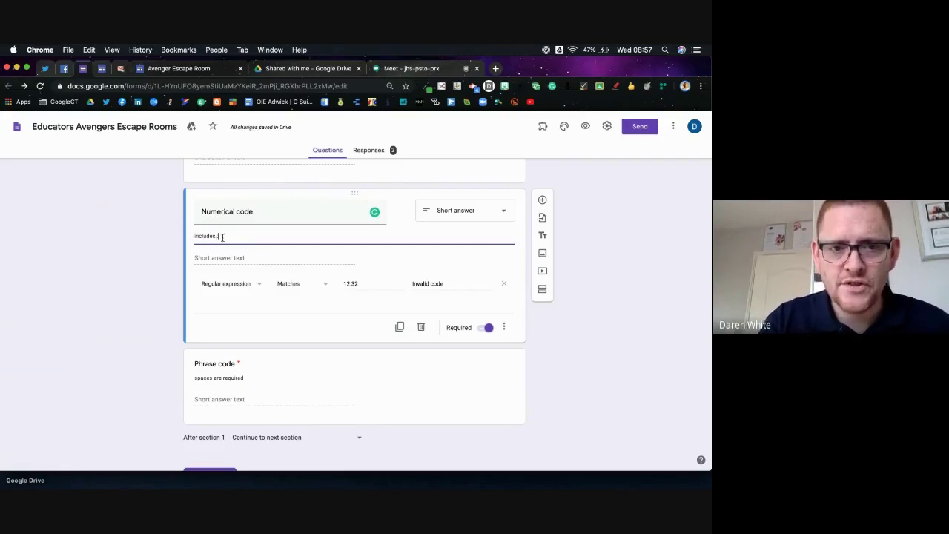
pyautogui.press('BackSpace')
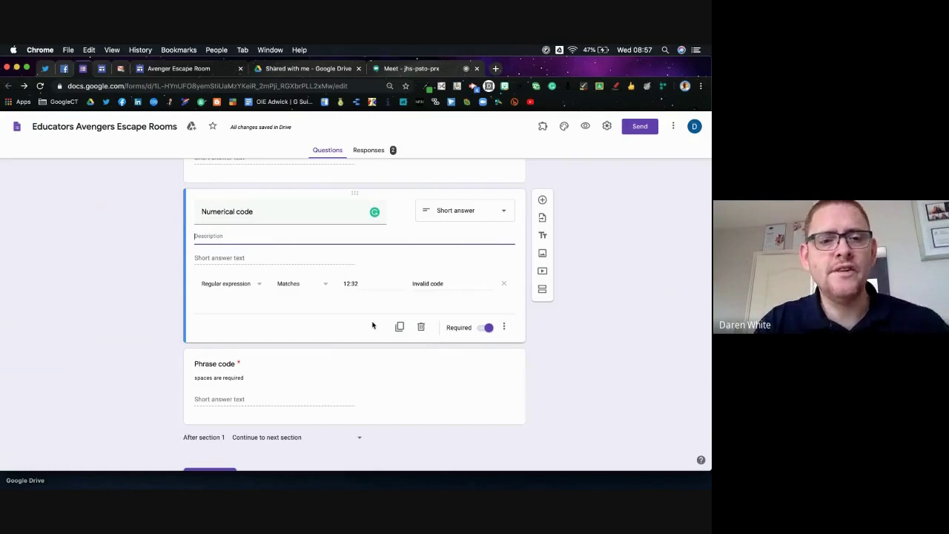
pyautogui.scroll(-2, 373, 325)
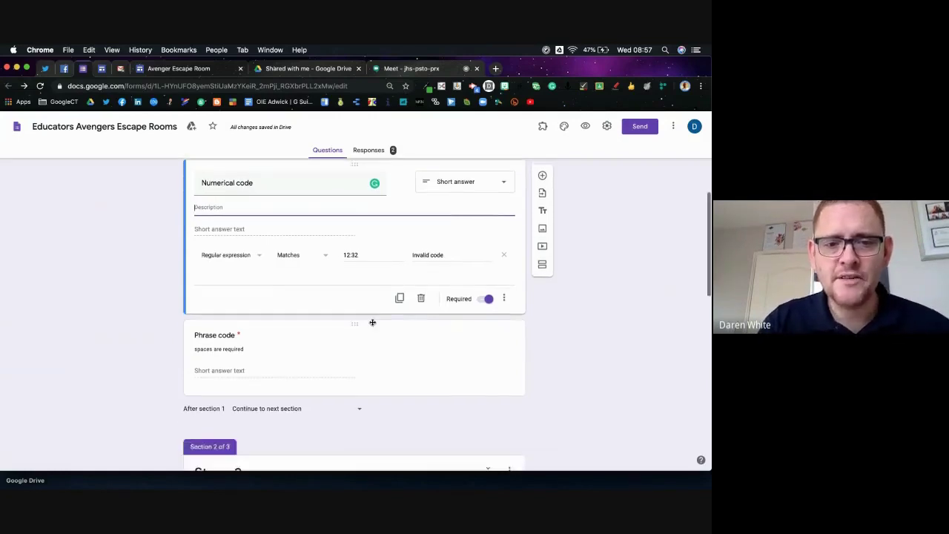
pyautogui.scroll(2, 373, 325)
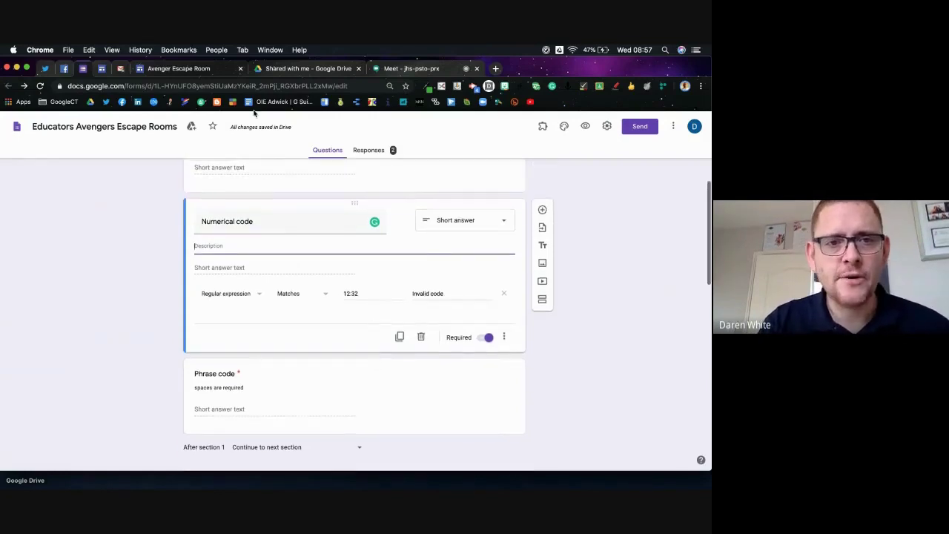
pyautogui.click(169, 71)
pyautogui.scroll(-5, 256, 313)
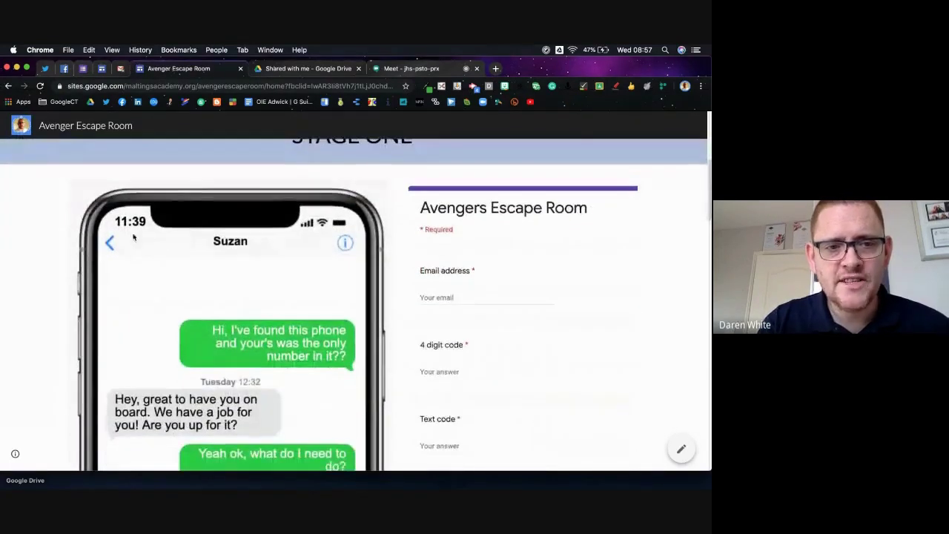
pyautogui.scroll(-3, 138, 223)
pyautogui.scroll(-1, 138, 224)
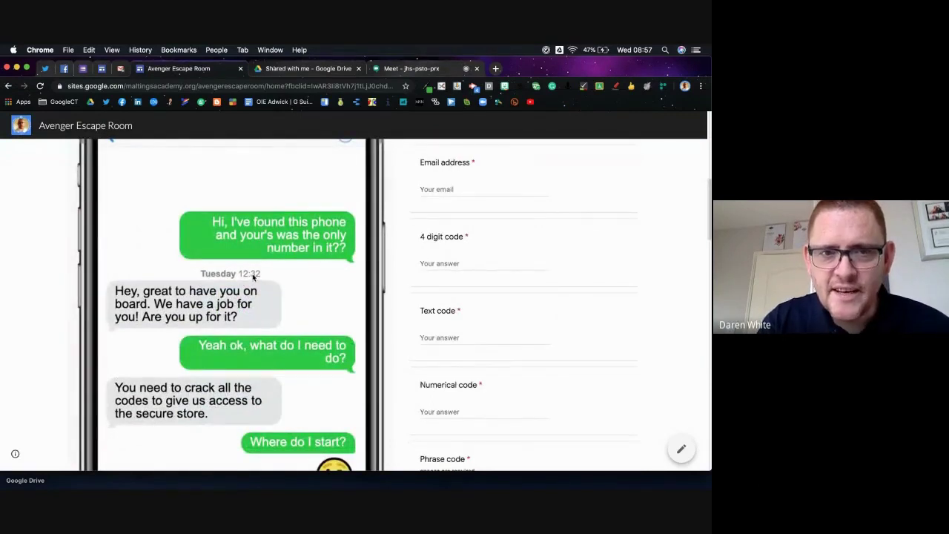
# - Open the form's Phrase code question to examine its validation and spaces hint, and compare it with the site's introduction text
pyautogui.click(83, 68)
pyautogui.scroll(-3, 326, 292)
pyautogui.click(383, 303)
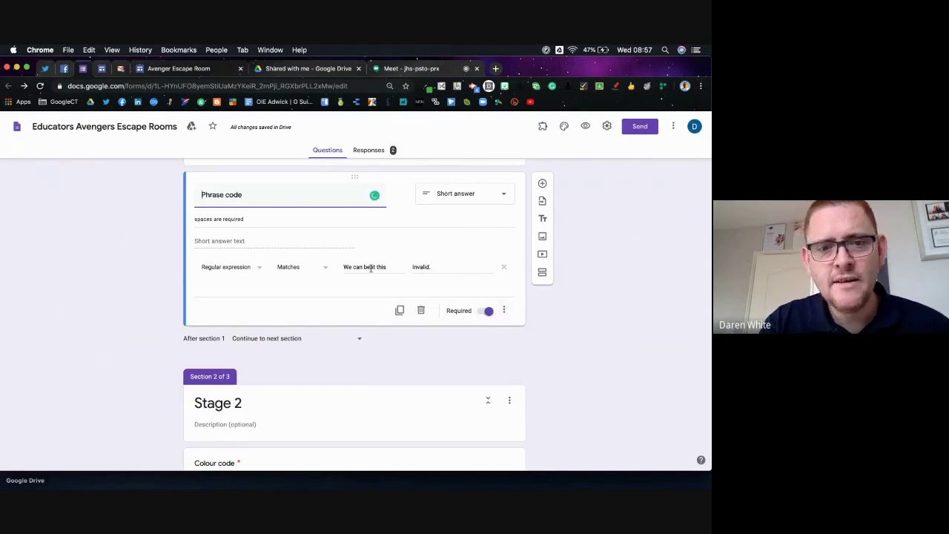
pyautogui.scroll(1, 338, 271)
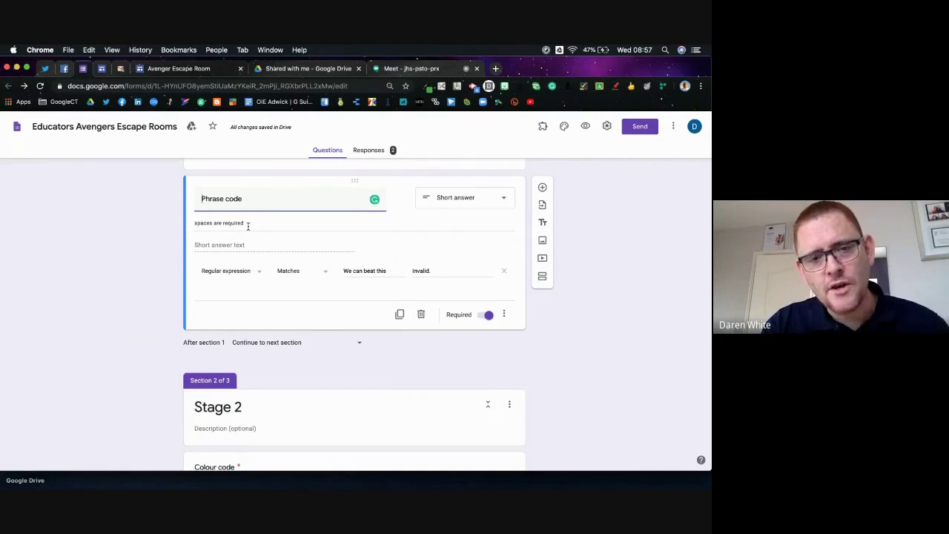
pyautogui.click(175, 71)
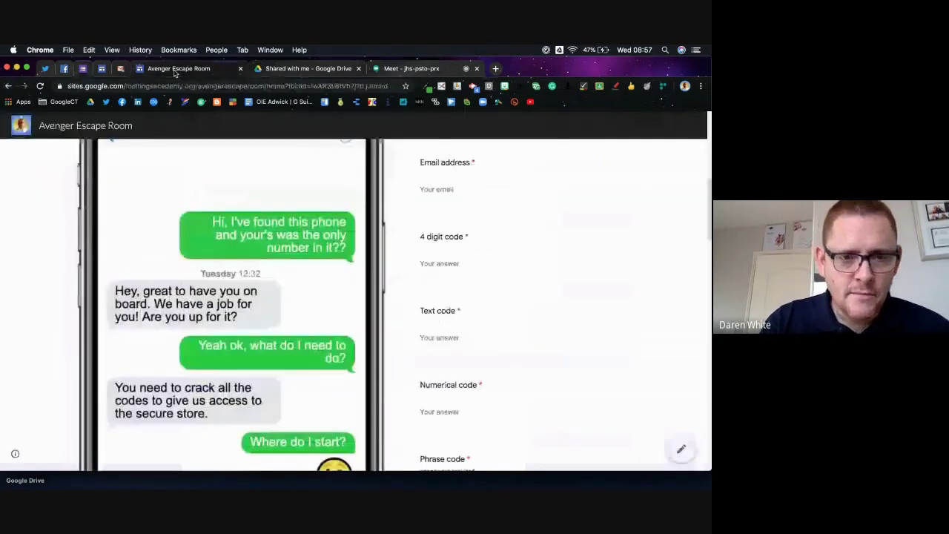
pyautogui.scroll(10, 250, 259)
pyautogui.scroll(-1, 251, 260)
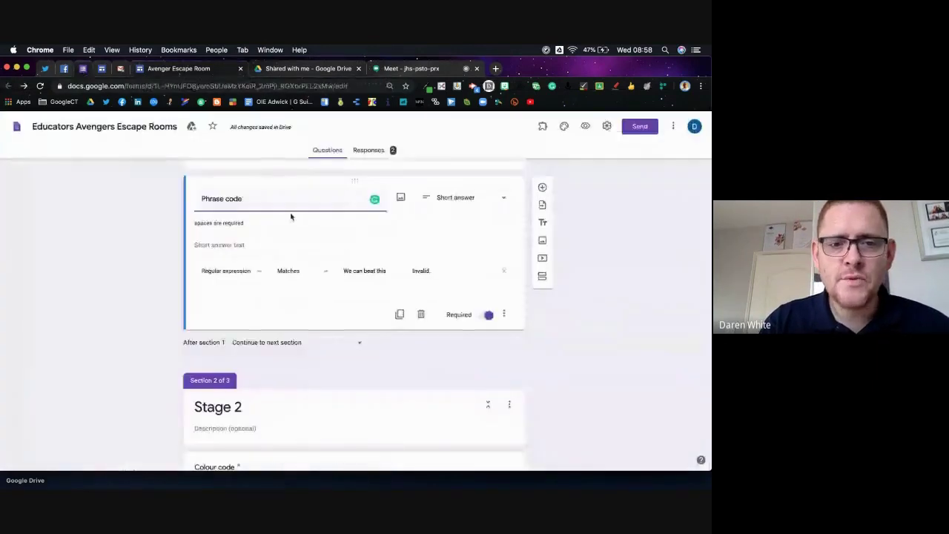
# - Open Stage 2's Colour code question to examine its validation, and locate the matching test tube clue on the Avenger Escape Room site
pyautogui.scroll(-2, 327, 244)
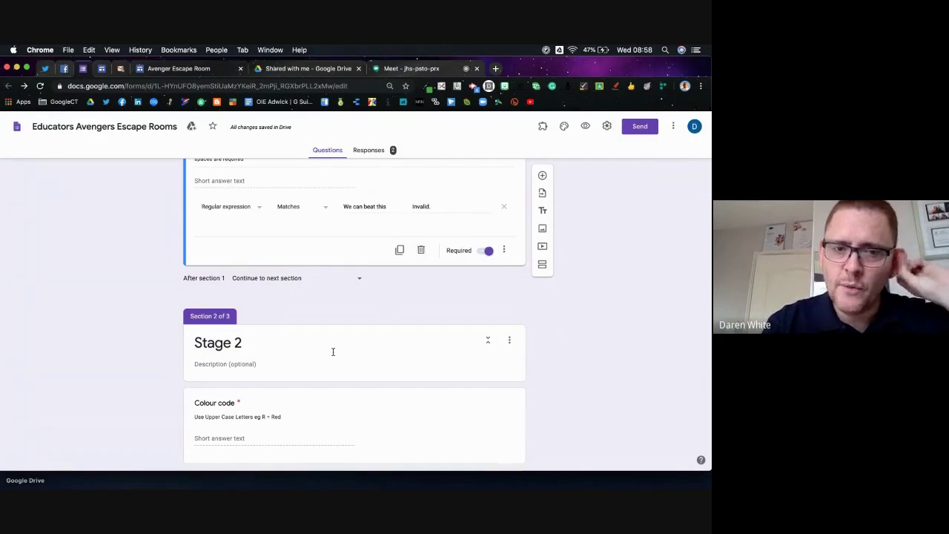
pyautogui.scroll(-4, 333, 351)
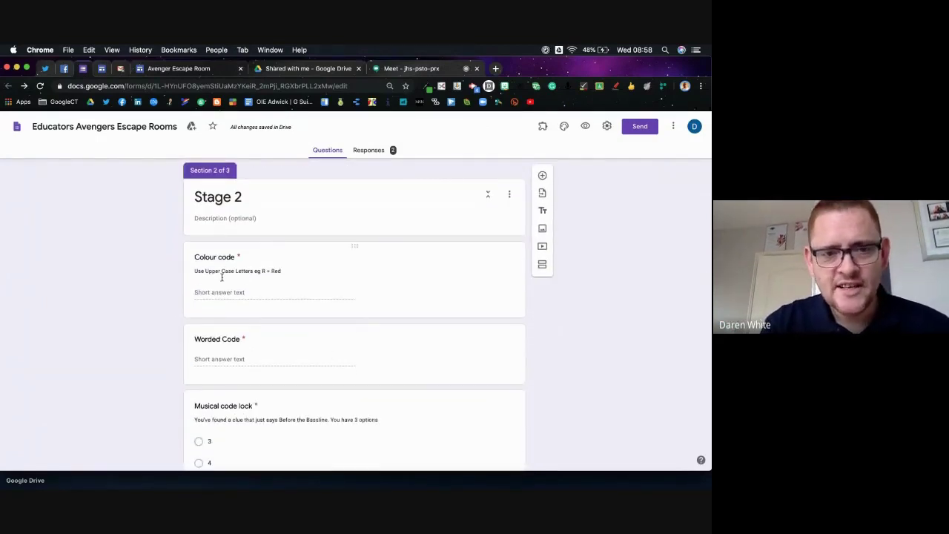
pyautogui.click(371, 294)
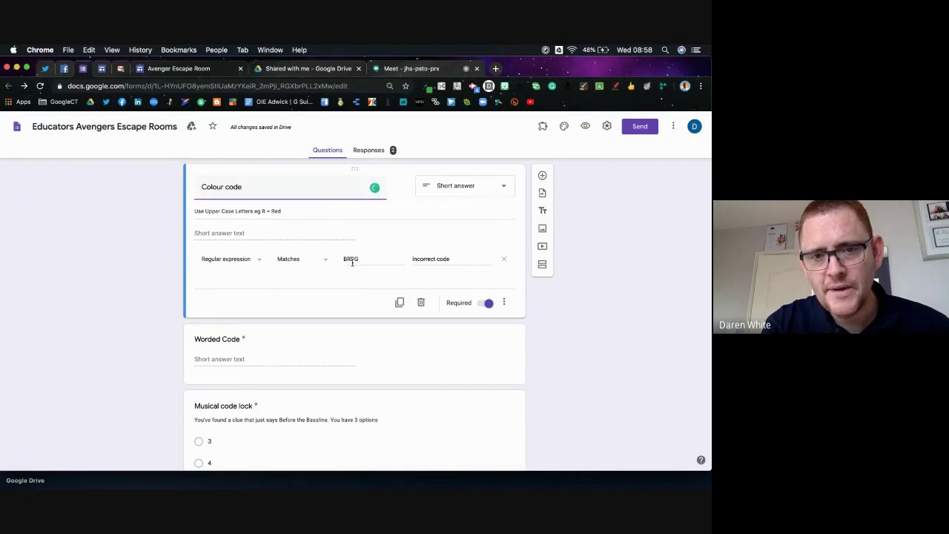
pyautogui.click(171, 71)
pyautogui.scroll(-10, 266, 282)
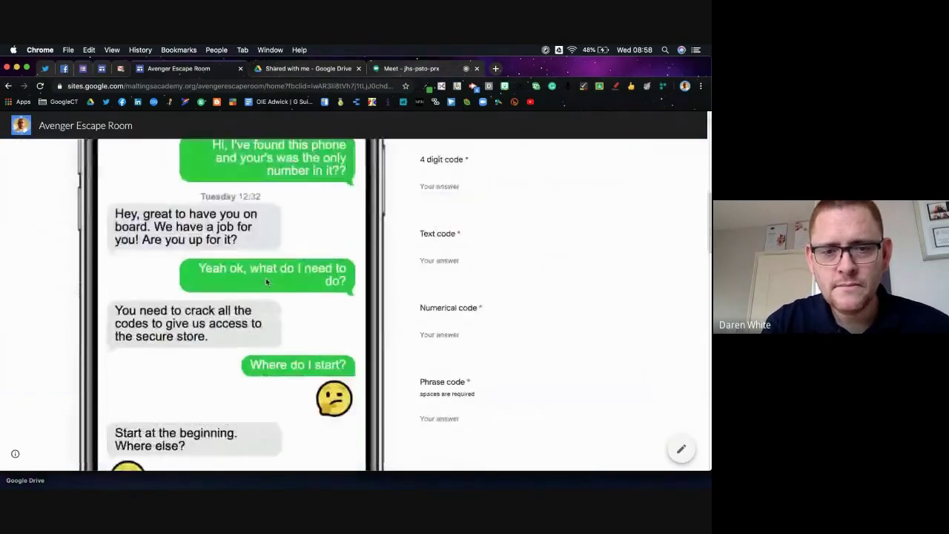
pyautogui.scroll(-10, 266, 282)
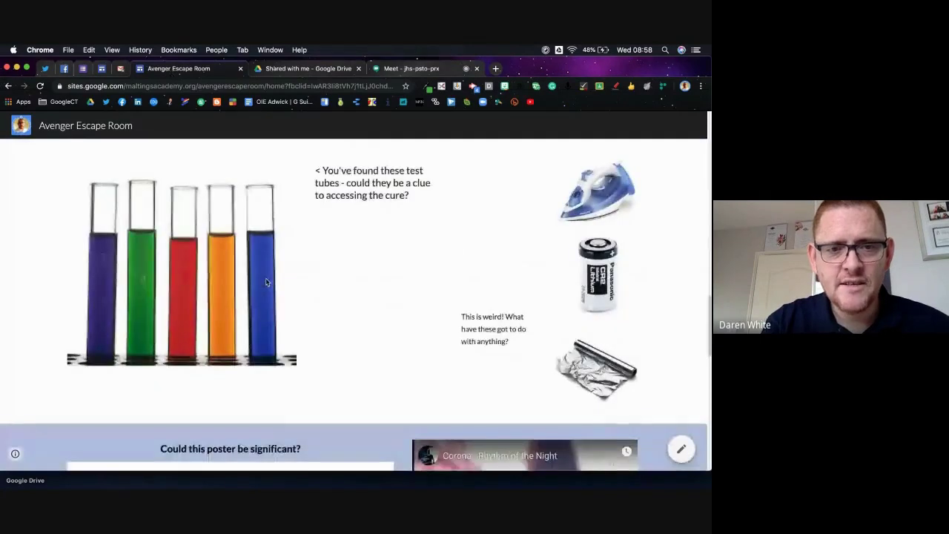